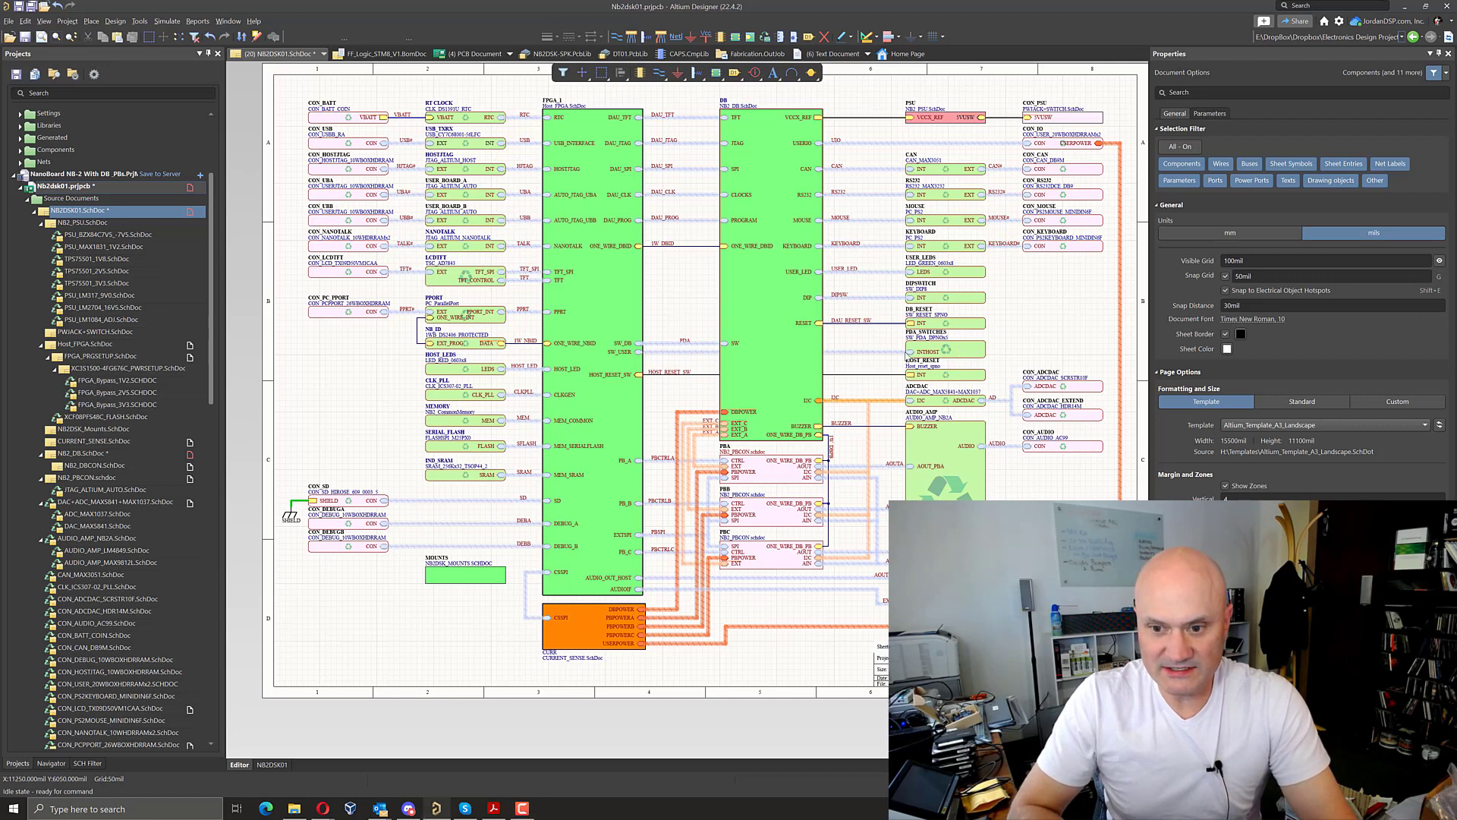
# Step: Open the AUDIO_AMP sheet symbol's child schematic, AUDIO_AMP_NB2A, in a new tab
pyautogui.click(953, 352)
pyautogui.press('Escape')
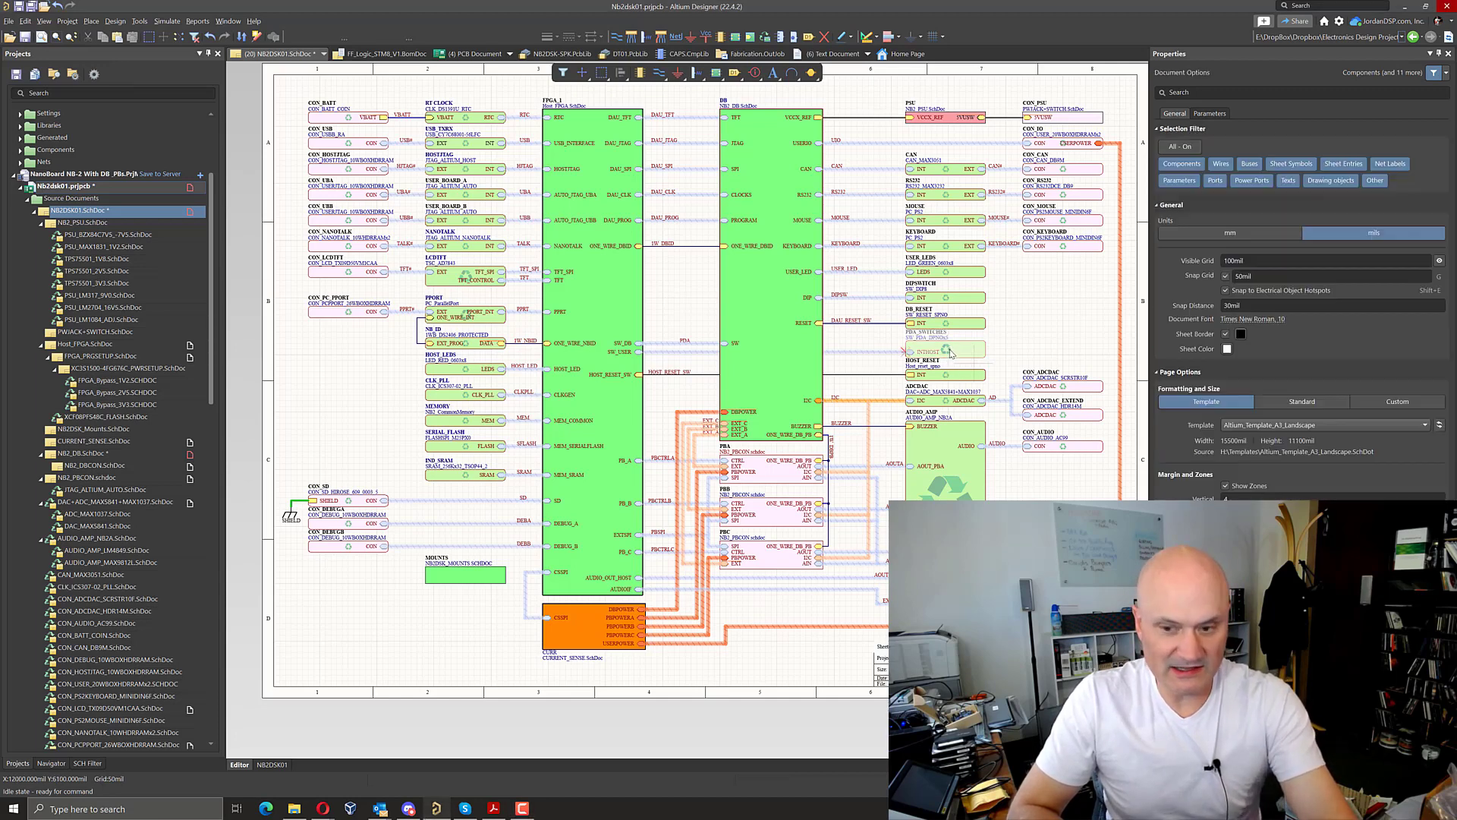
pyautogui.keyDown('ctrl'); pyautogui.scroll(3, 951, 353); pyautogui.keyUp('ctrl')
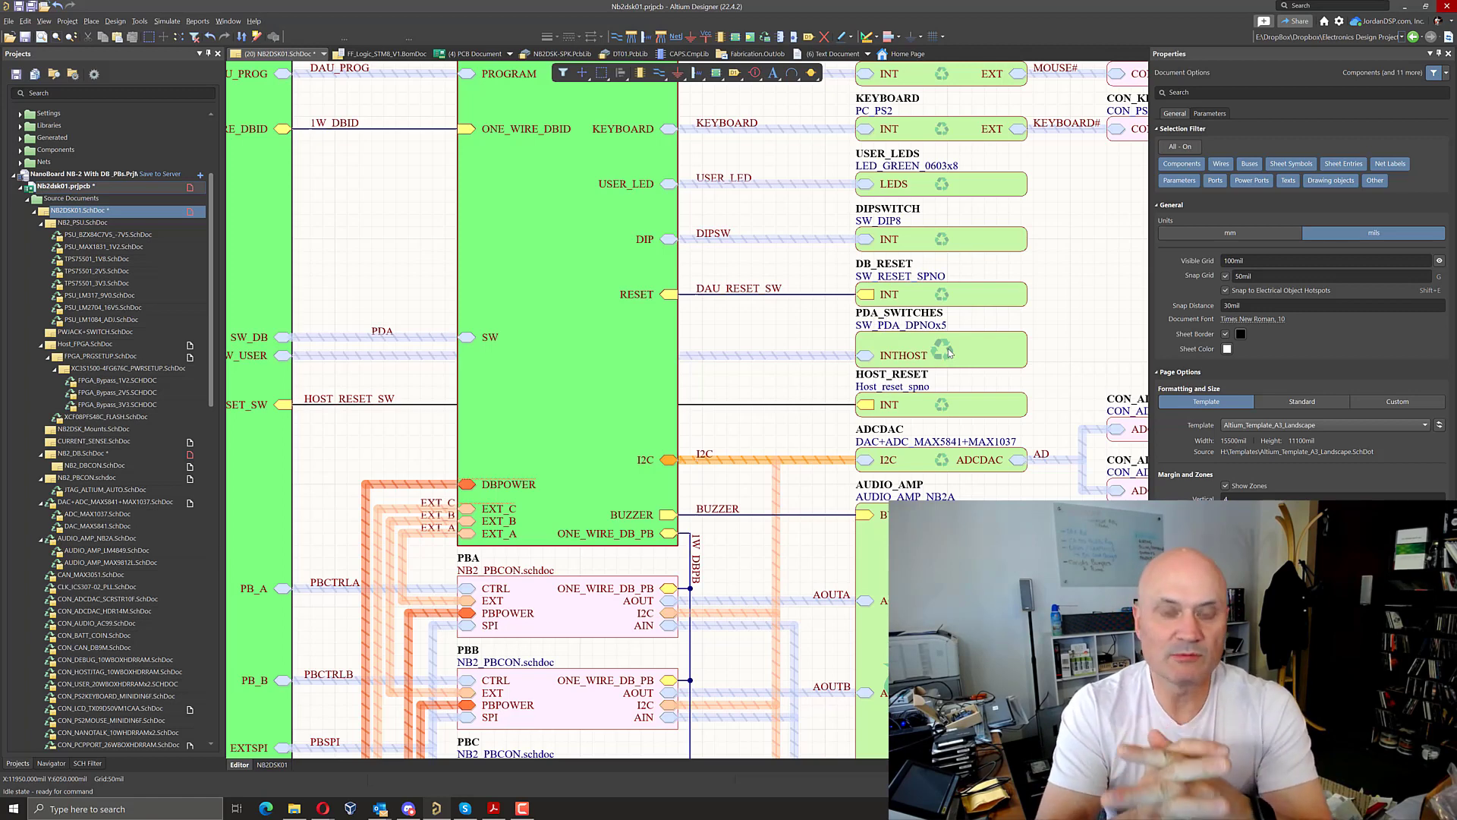
pyautogui.keyDown('ctrl'); pyautogui.scroll(2, 948, 351); pyautogui.keyUp('ctrl')
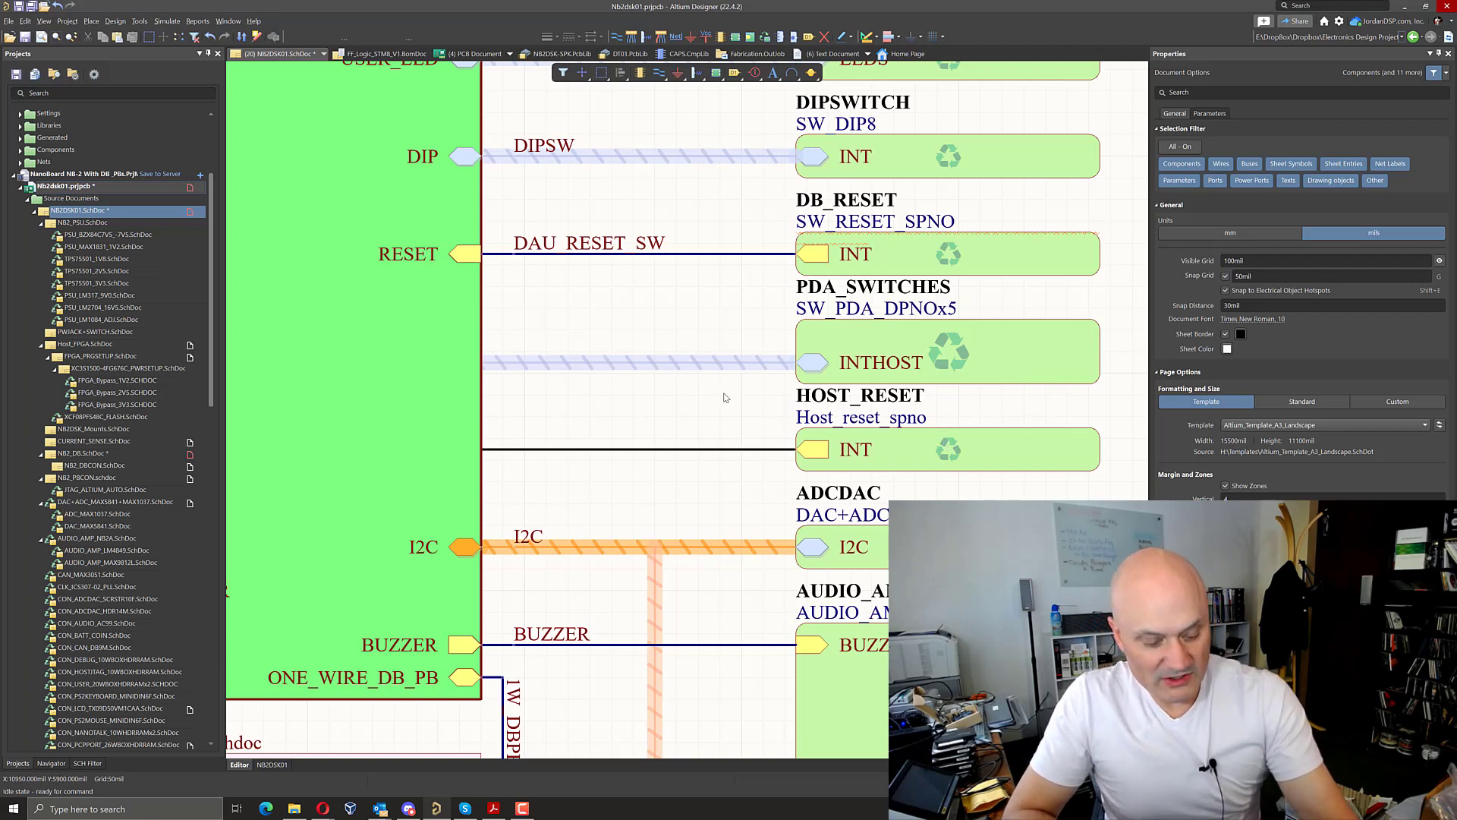
pyautogui.keyDown('ctrl'); pyautogui.scroll(-2, 725, 398); pyautogui.keyUp('ctrl')
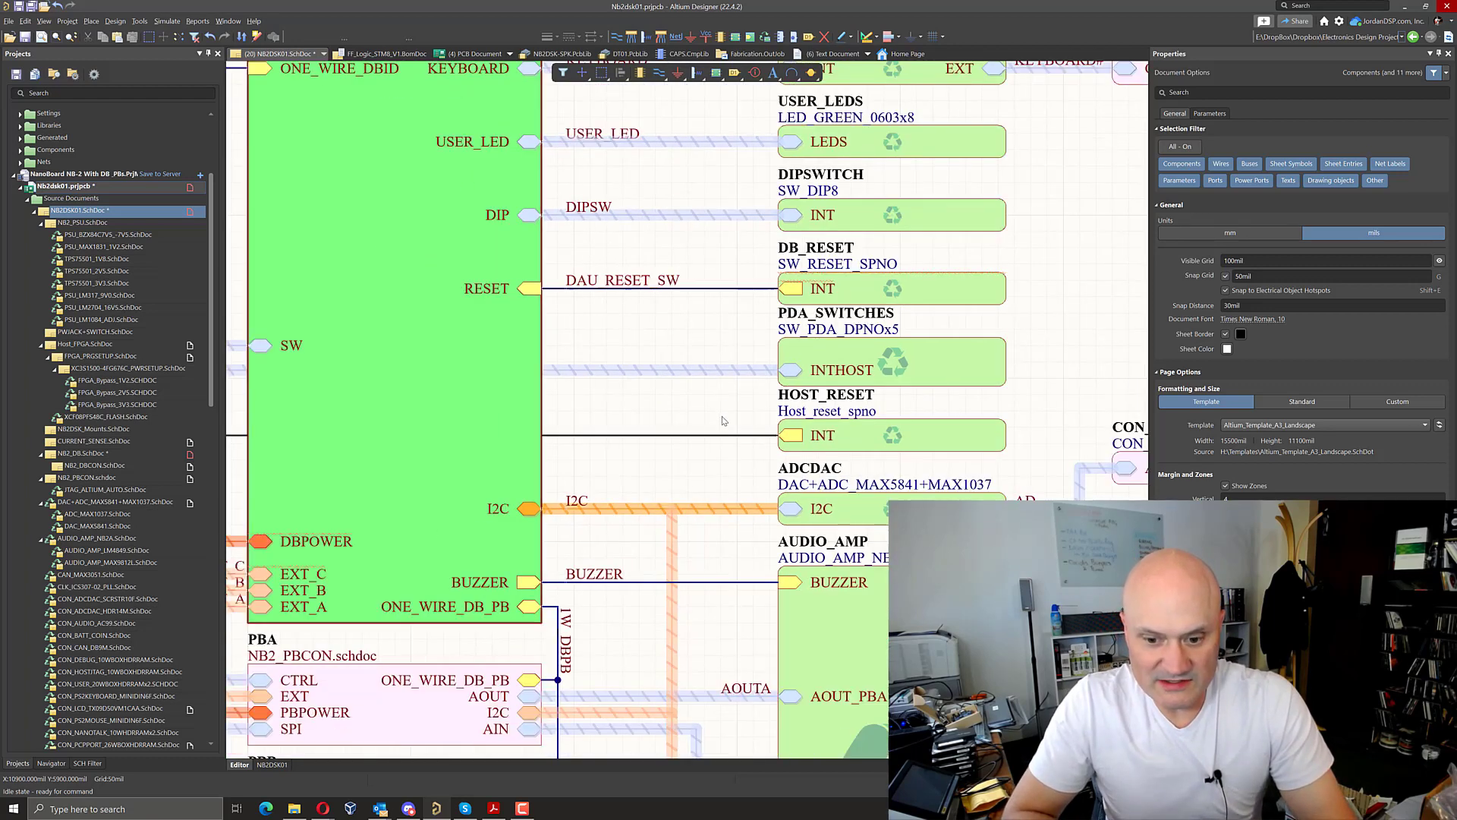
pyautogui.scroll(-1, 730, 489)
pyautogui.scroll(-1, 730, 490)
pyautogui.scroll(-2, 740, 502)
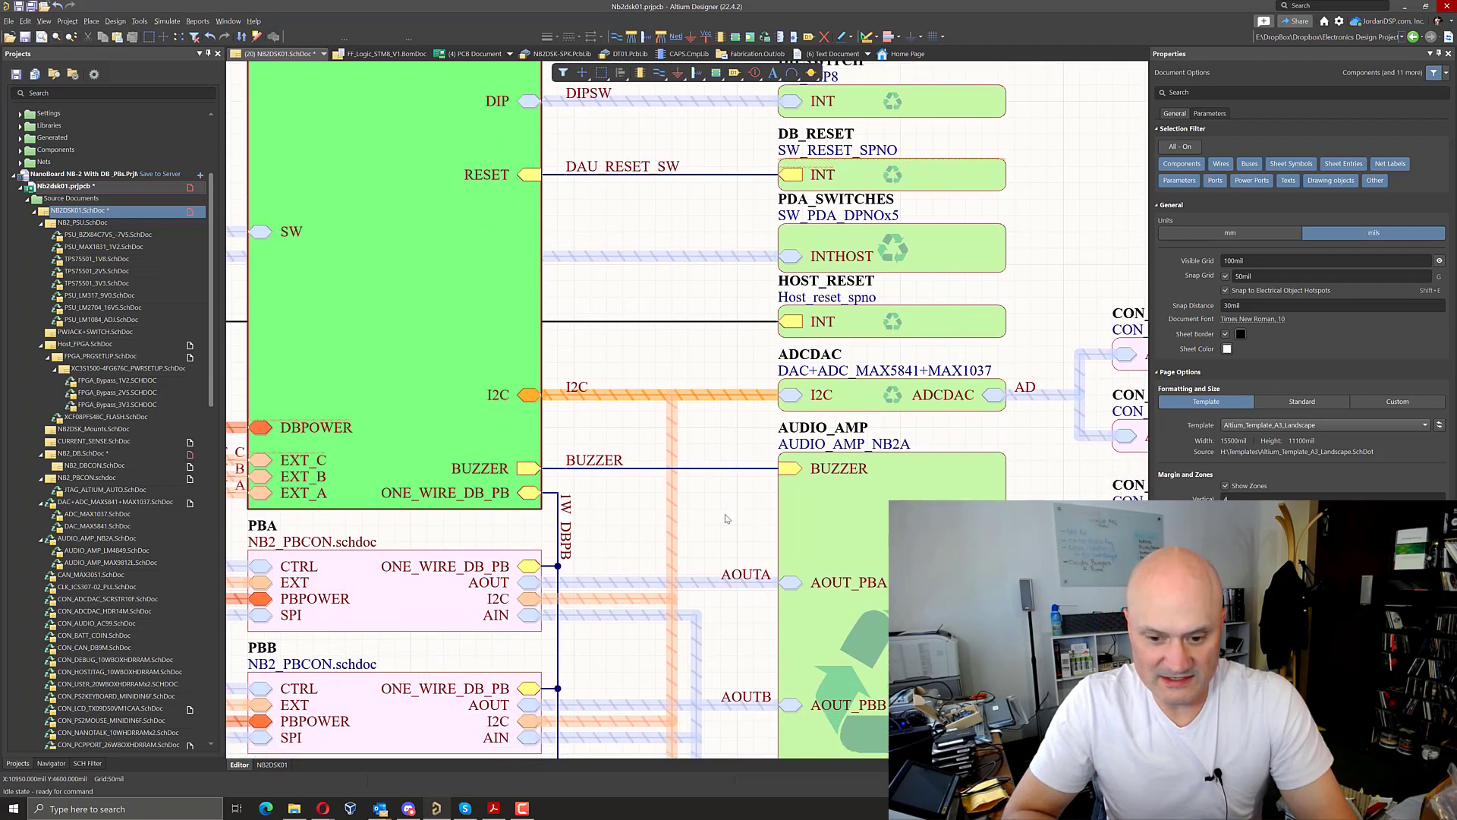
pyautogui.scroll(-1, 755, 521)
pyautogui.scroll(-2, 755, 522)
pyautogui.scroll(-2, 755, 521)
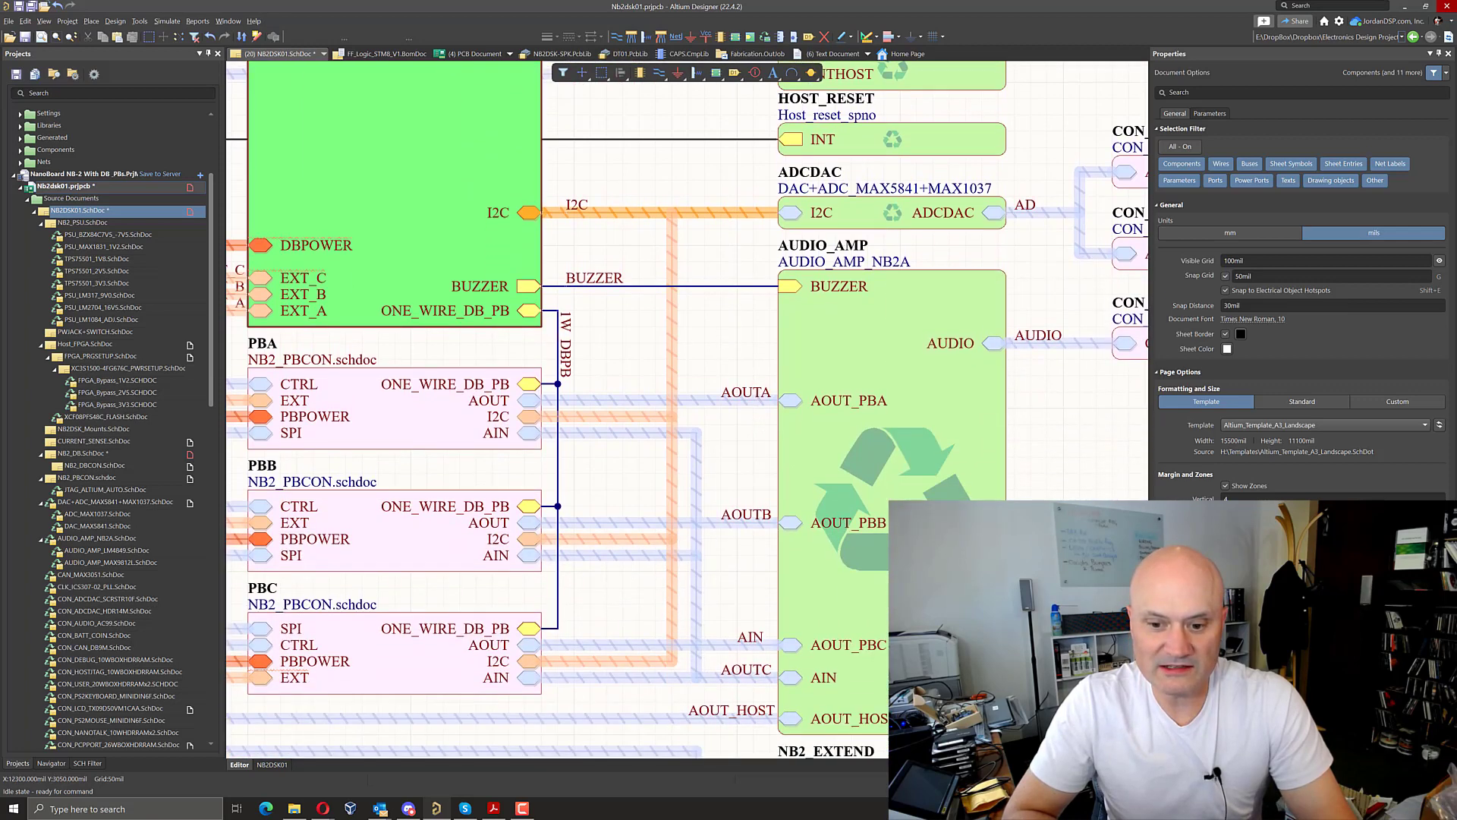
pyautogui.scroll(-1, 755, 522)
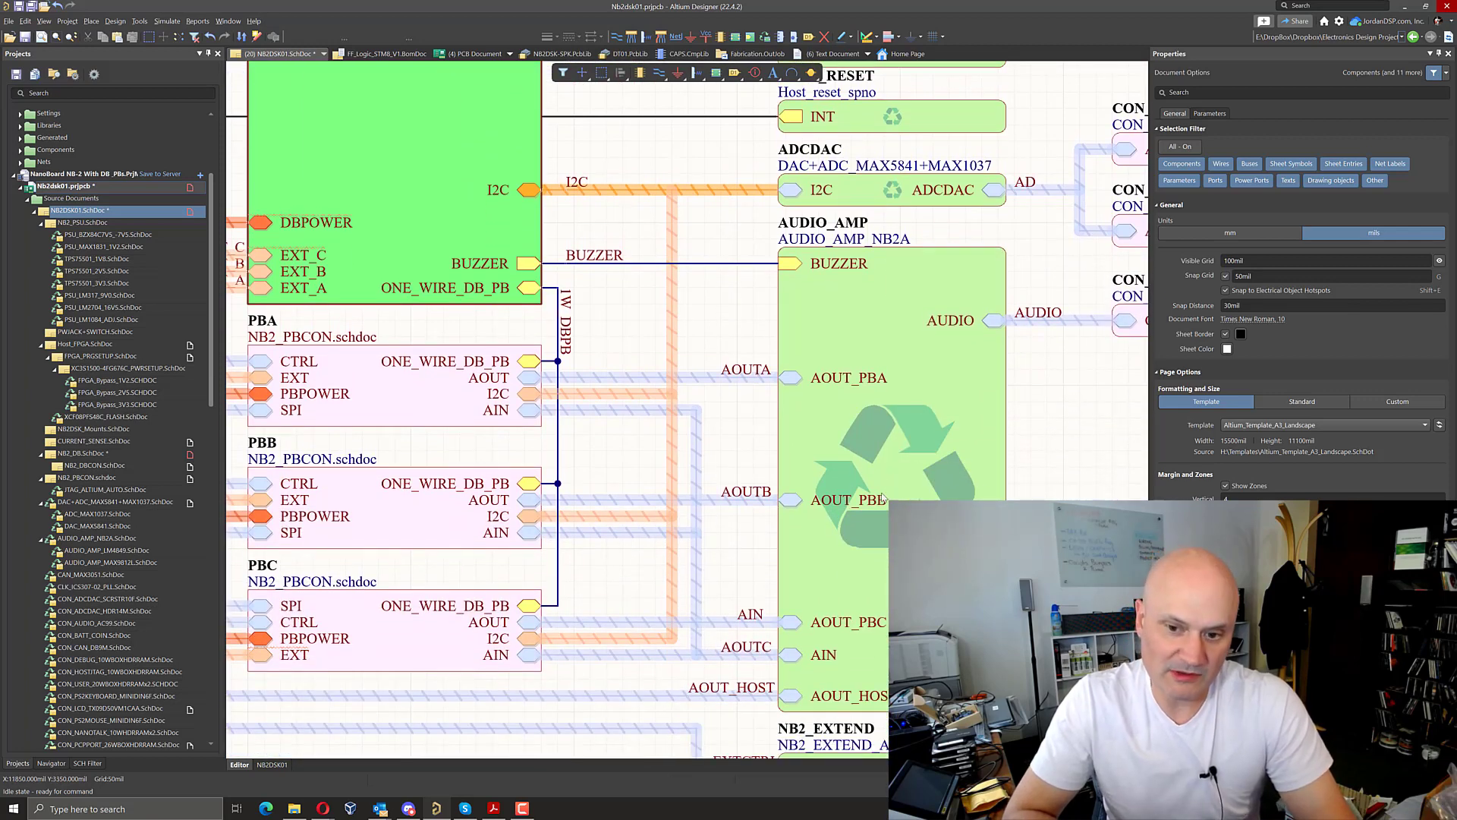
pyautogui.click(882, 457)
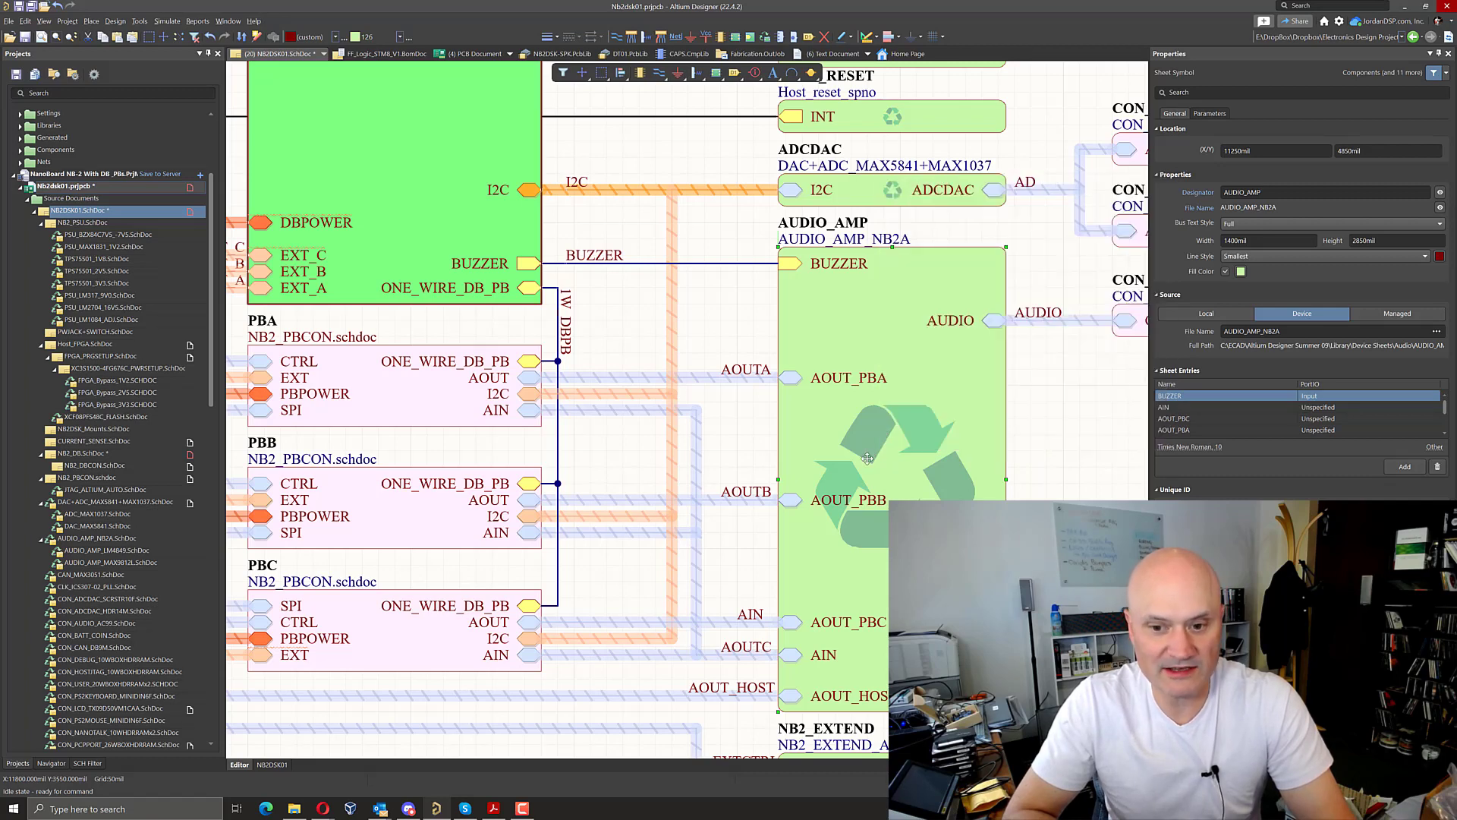
pyautogui.click(868, 458)
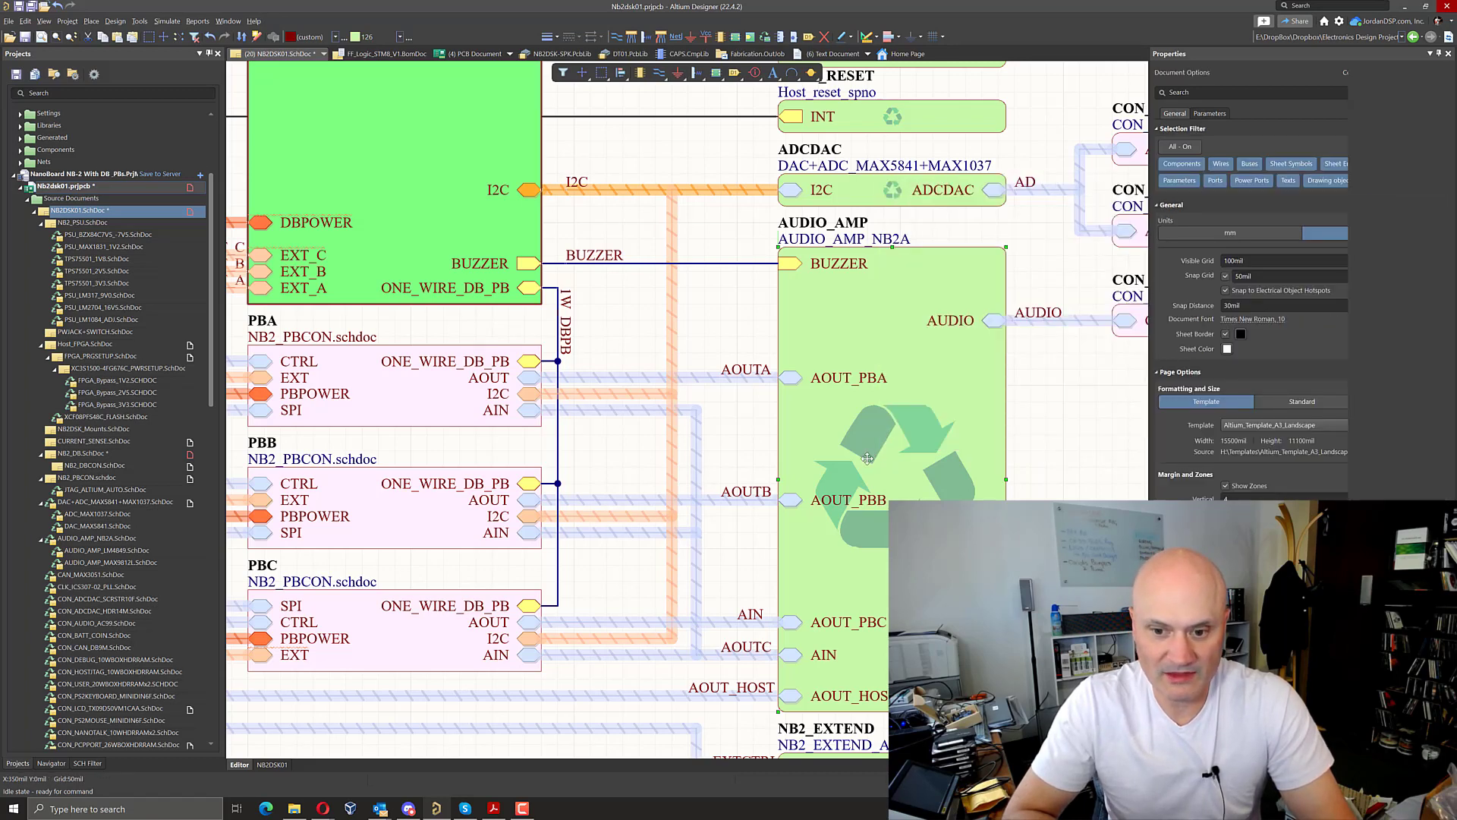
pyautogui.keyDown('ctrl'); pyautogui.doubleClick(868, 457); pyautogui.keyUp('ctrl')
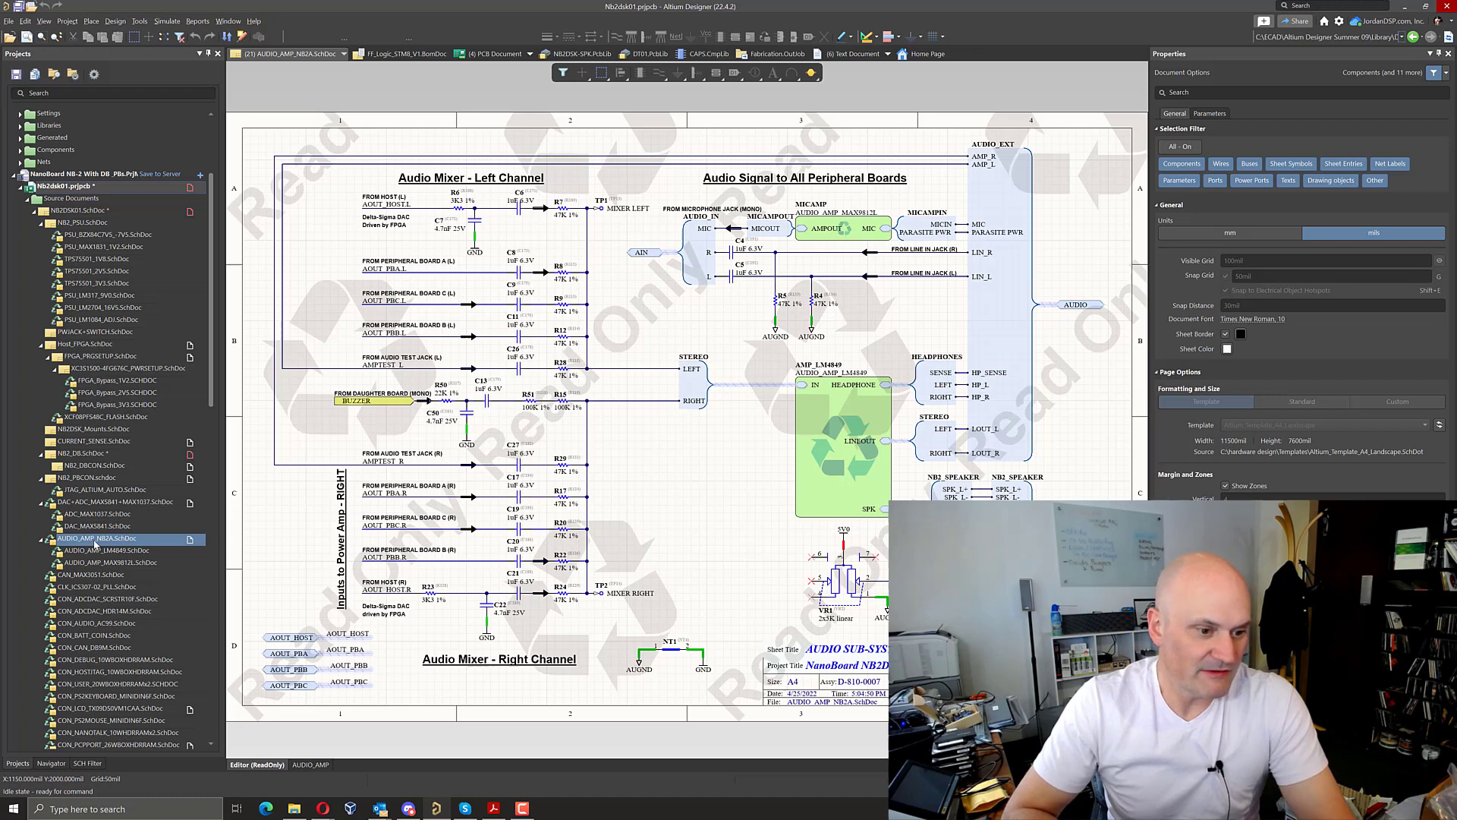
# Step: Switch to NB2_PBCON.schdoc and select its JTAG CONFIG sheet symbol
pyautogui.click(92, 478)
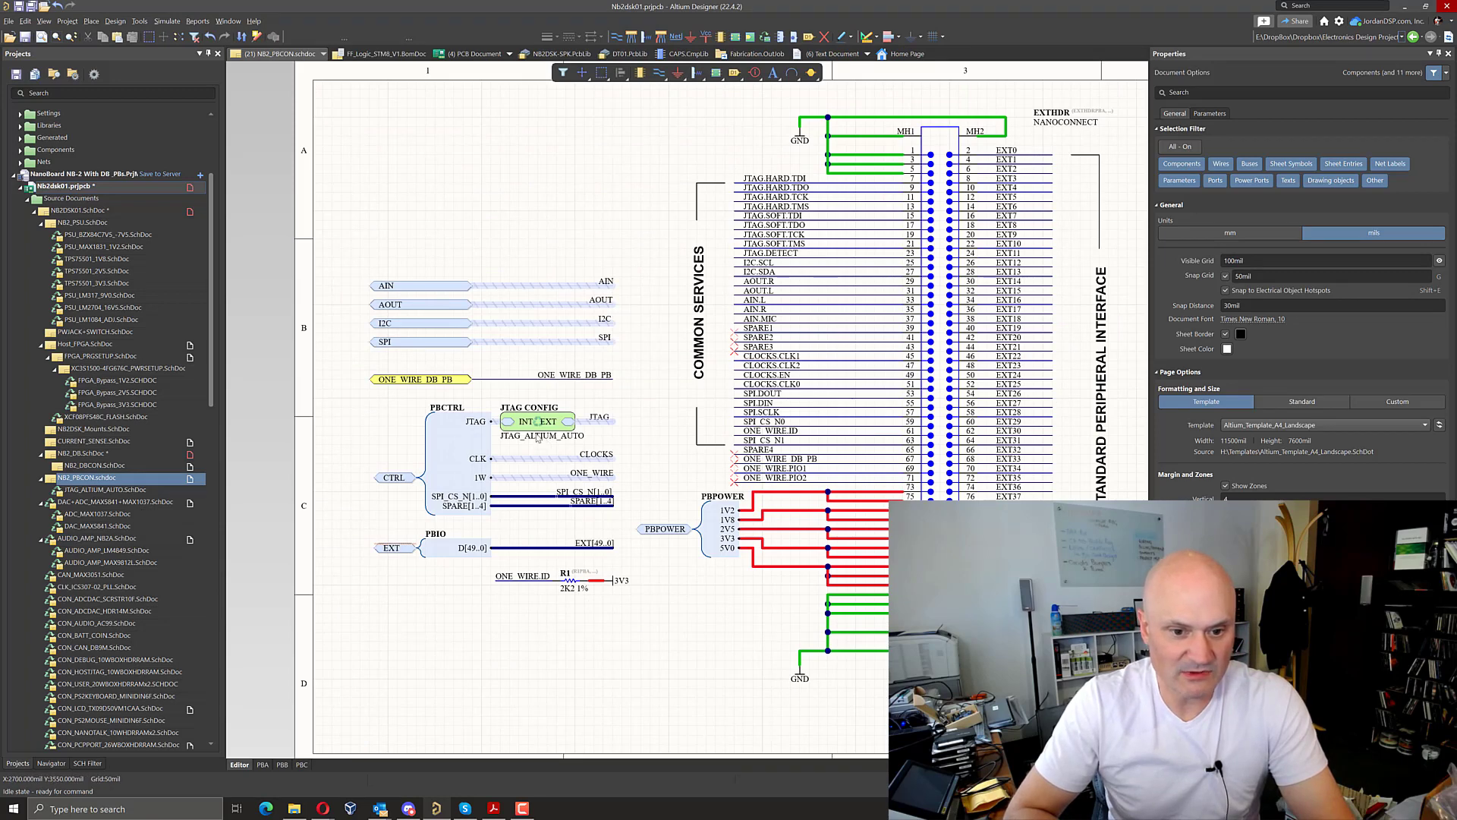
pyautogui.click(544, 423)
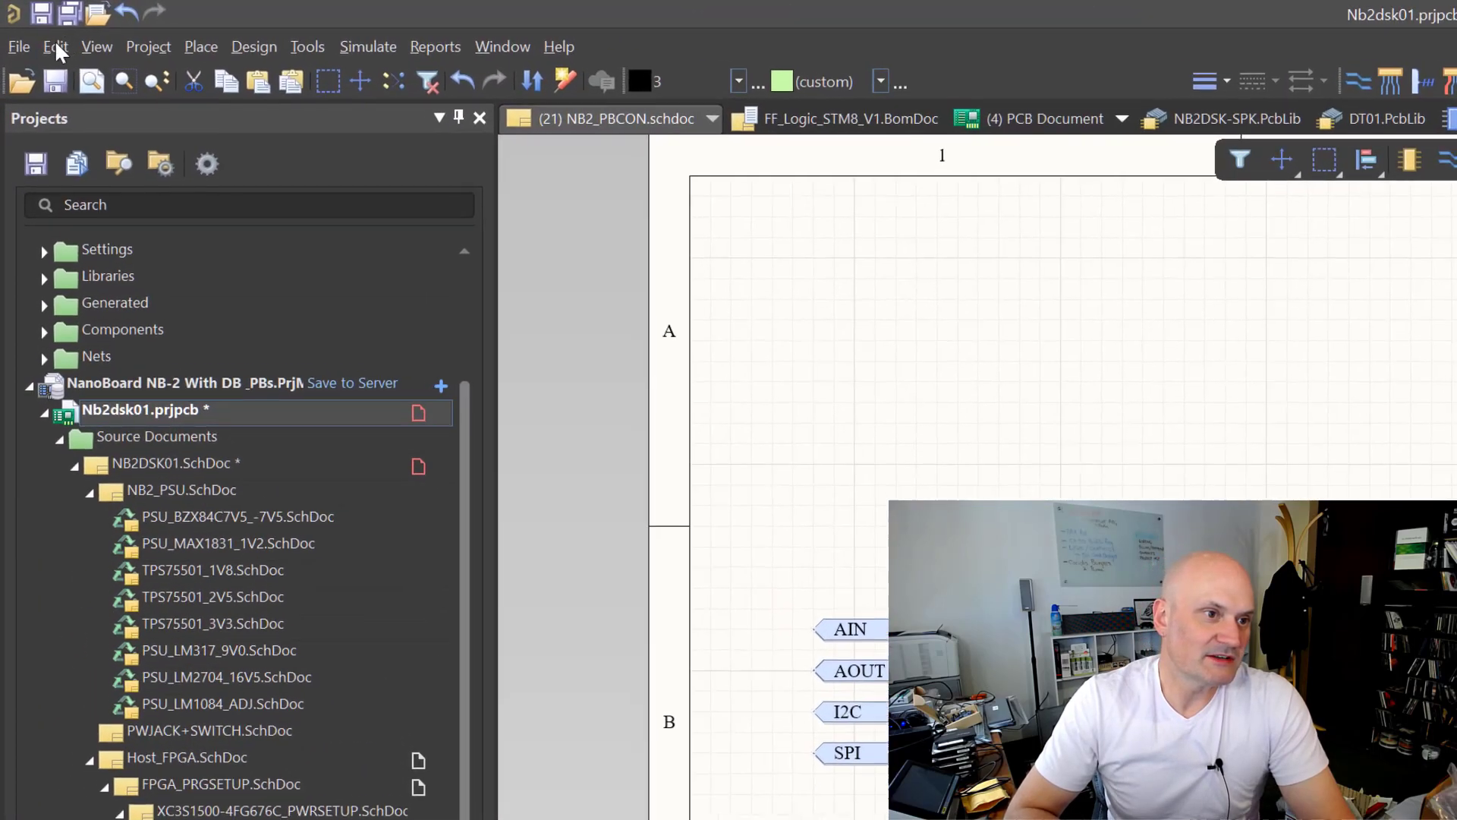
# Step: Start Edit > Refactor > Convert Selected Device Sheet To Schematic Sheet for JTAG CONFIG
pyautogui.click(57, 47)
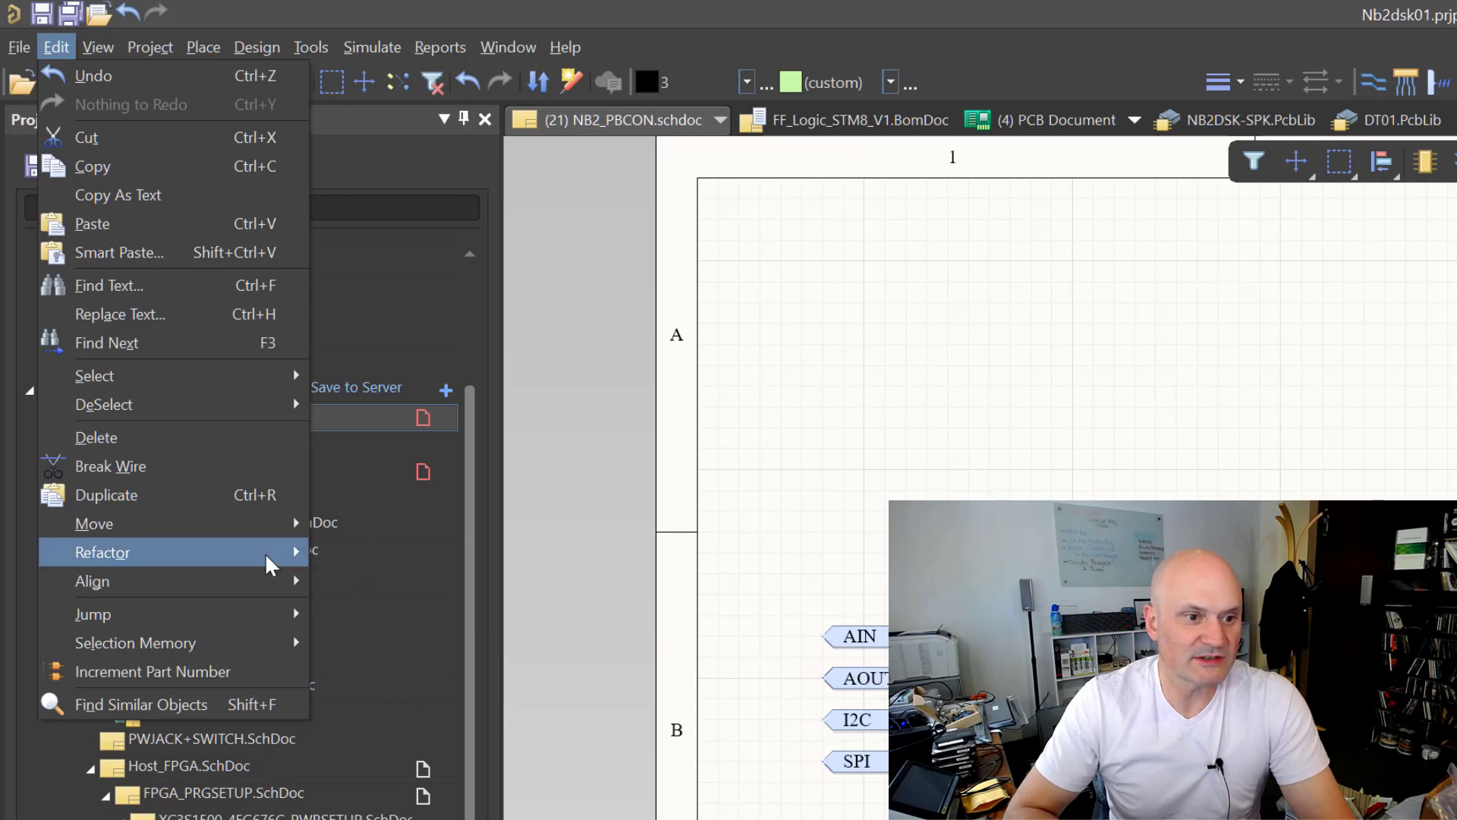
pyautogui.moveTo(103, 552)
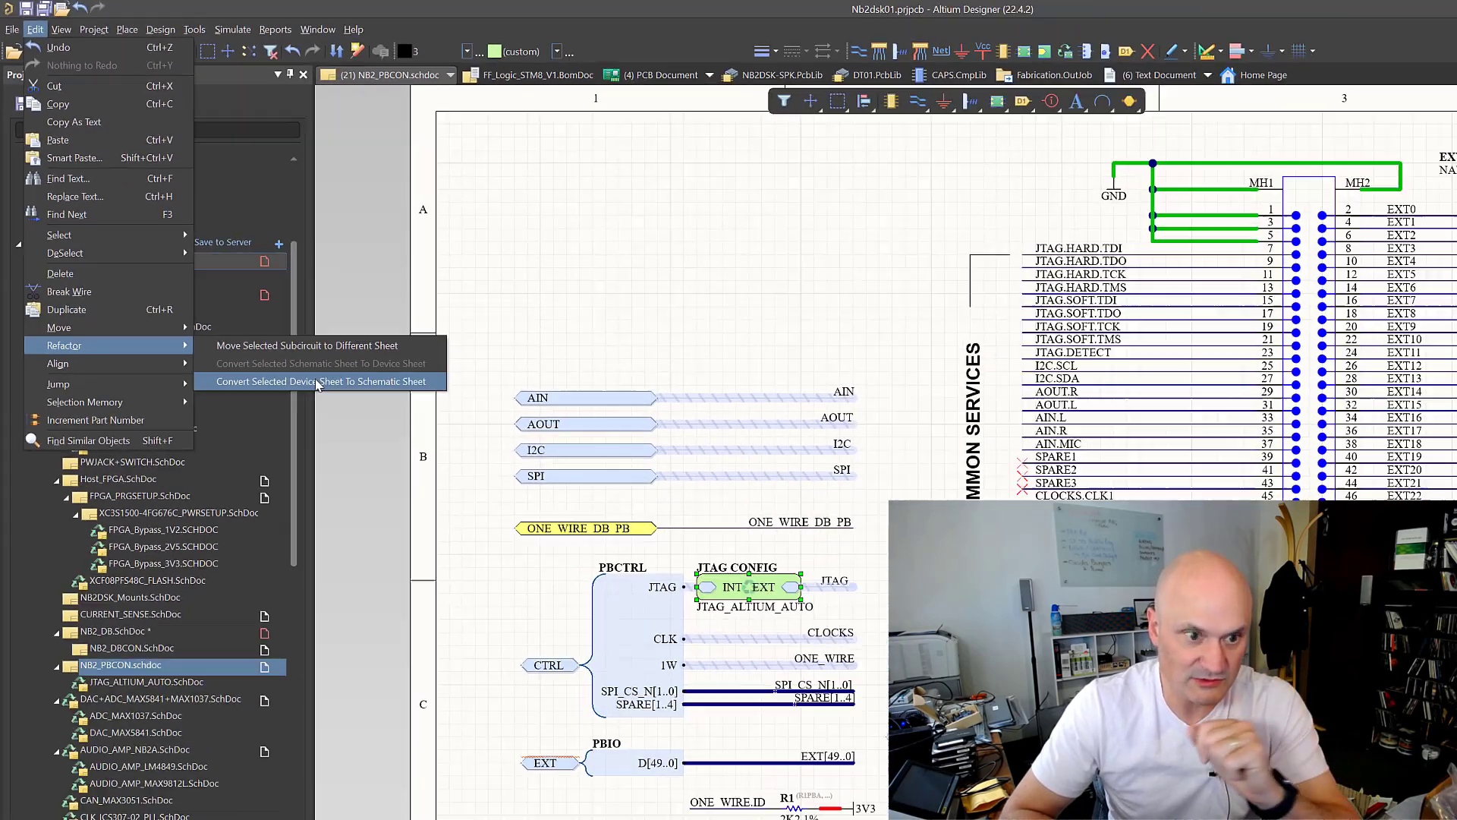
pyautogui.click(508, 615)
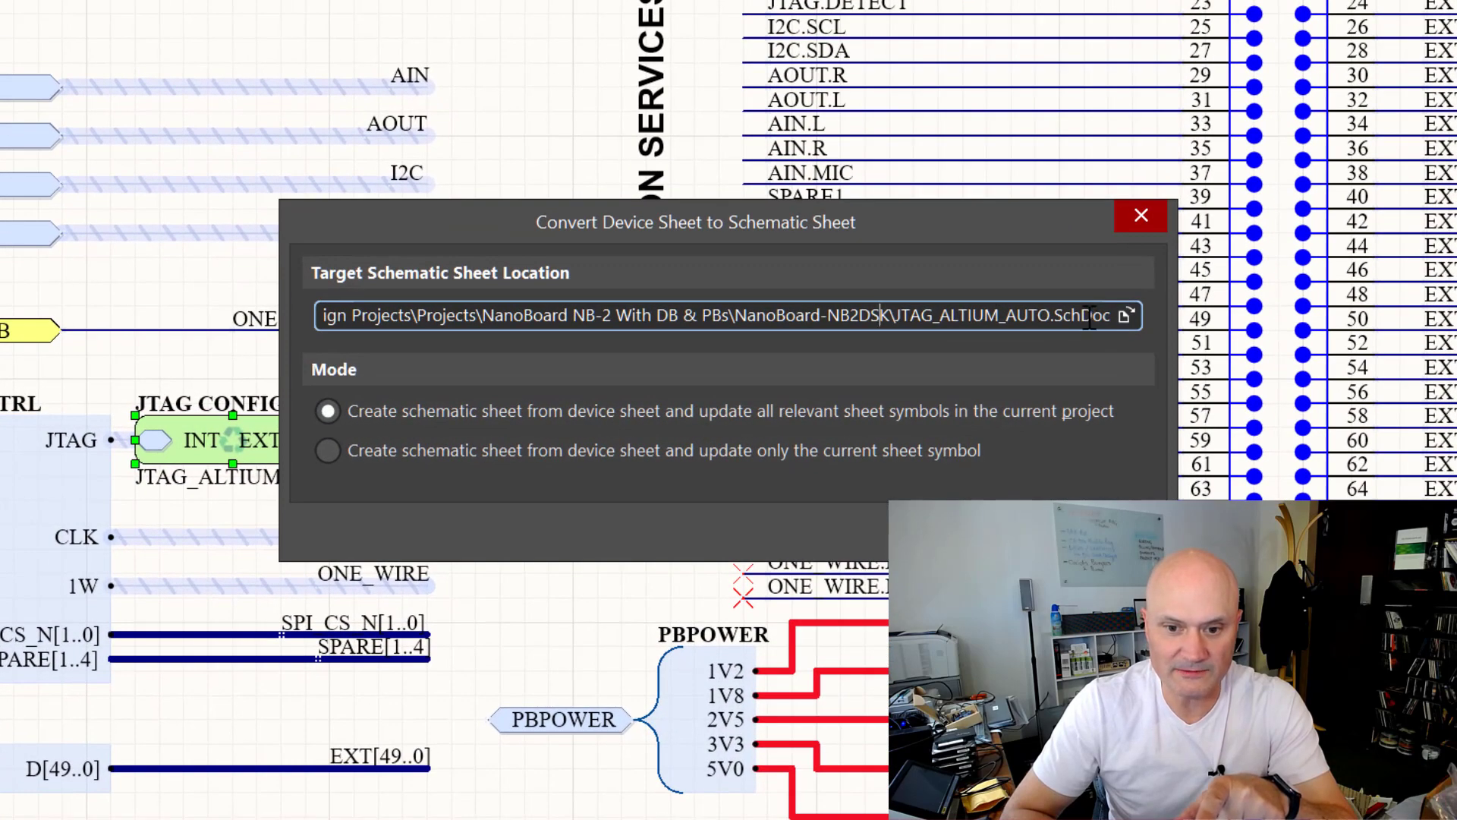
# Step: Accept the target sheet path and convert JTAG CONFIG into a local schematic sheet
pyautogui.moveTo(1071, 315); pyautogui.dragTo(724, 318)
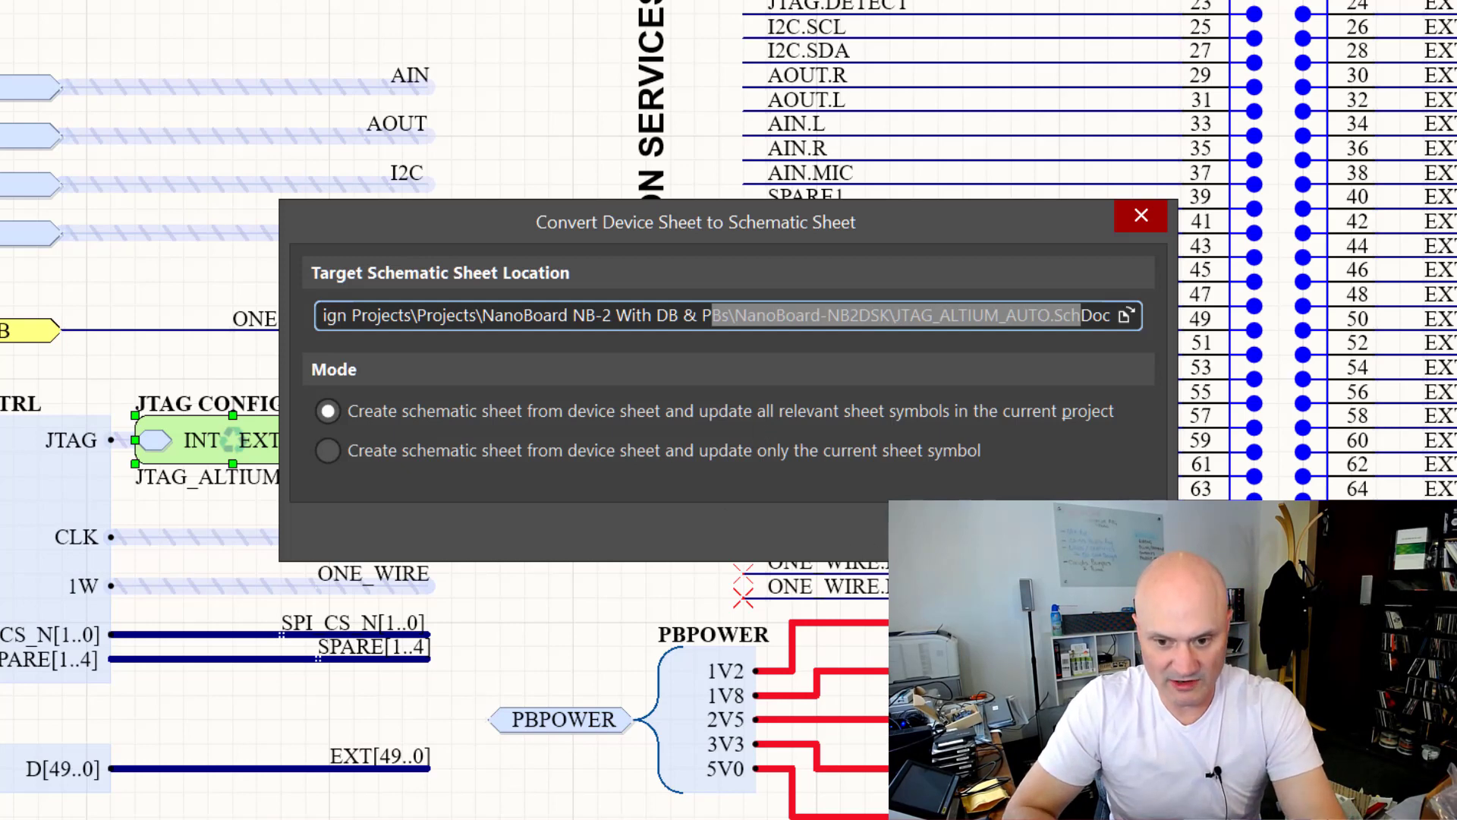
pyautogui.press('Return')
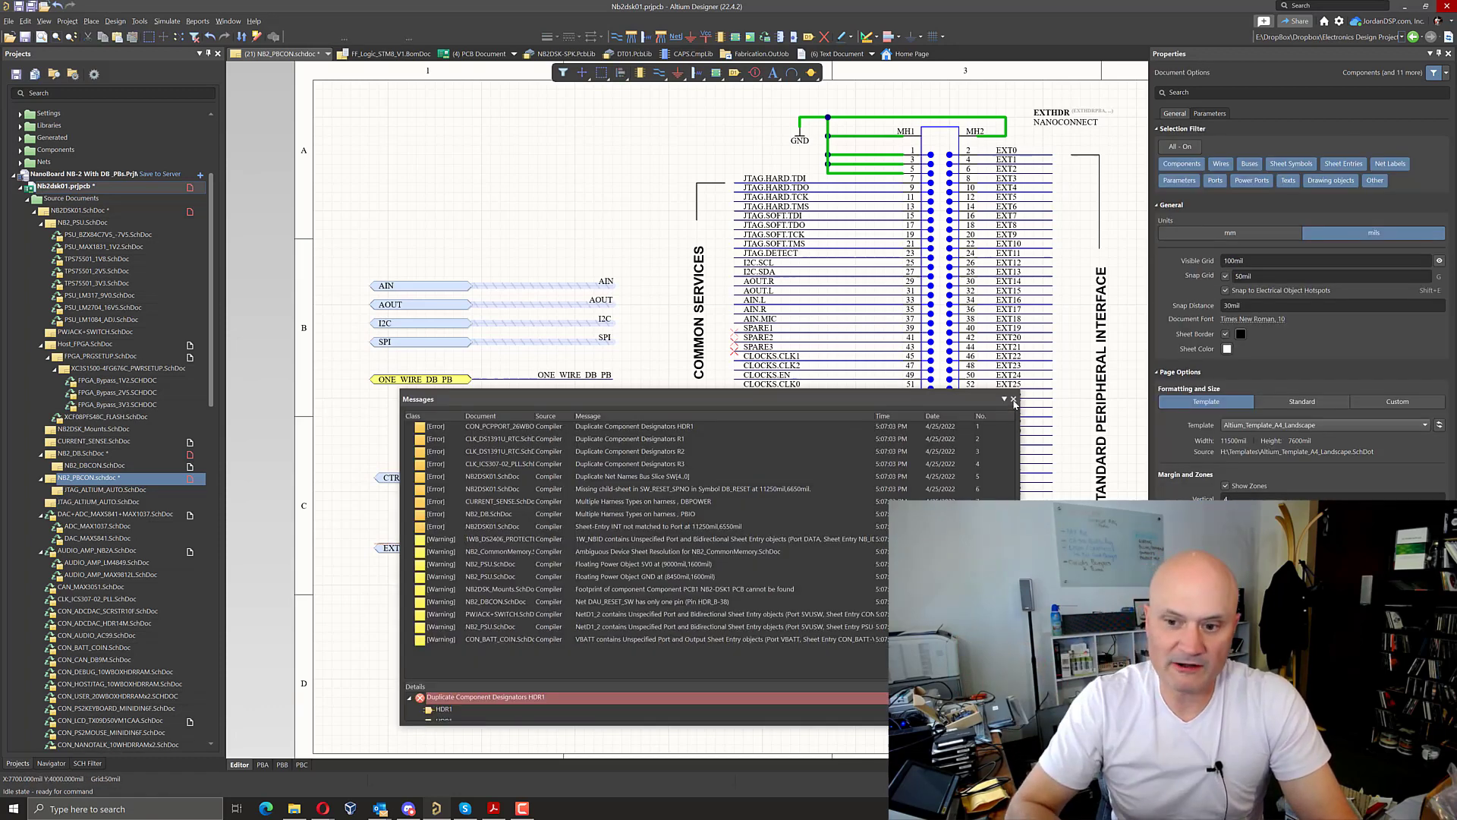
# Step: Dismiss the floating Messages panel listing compiler errors such as duplicate HDR1
pyautogui.click(1013, 402)
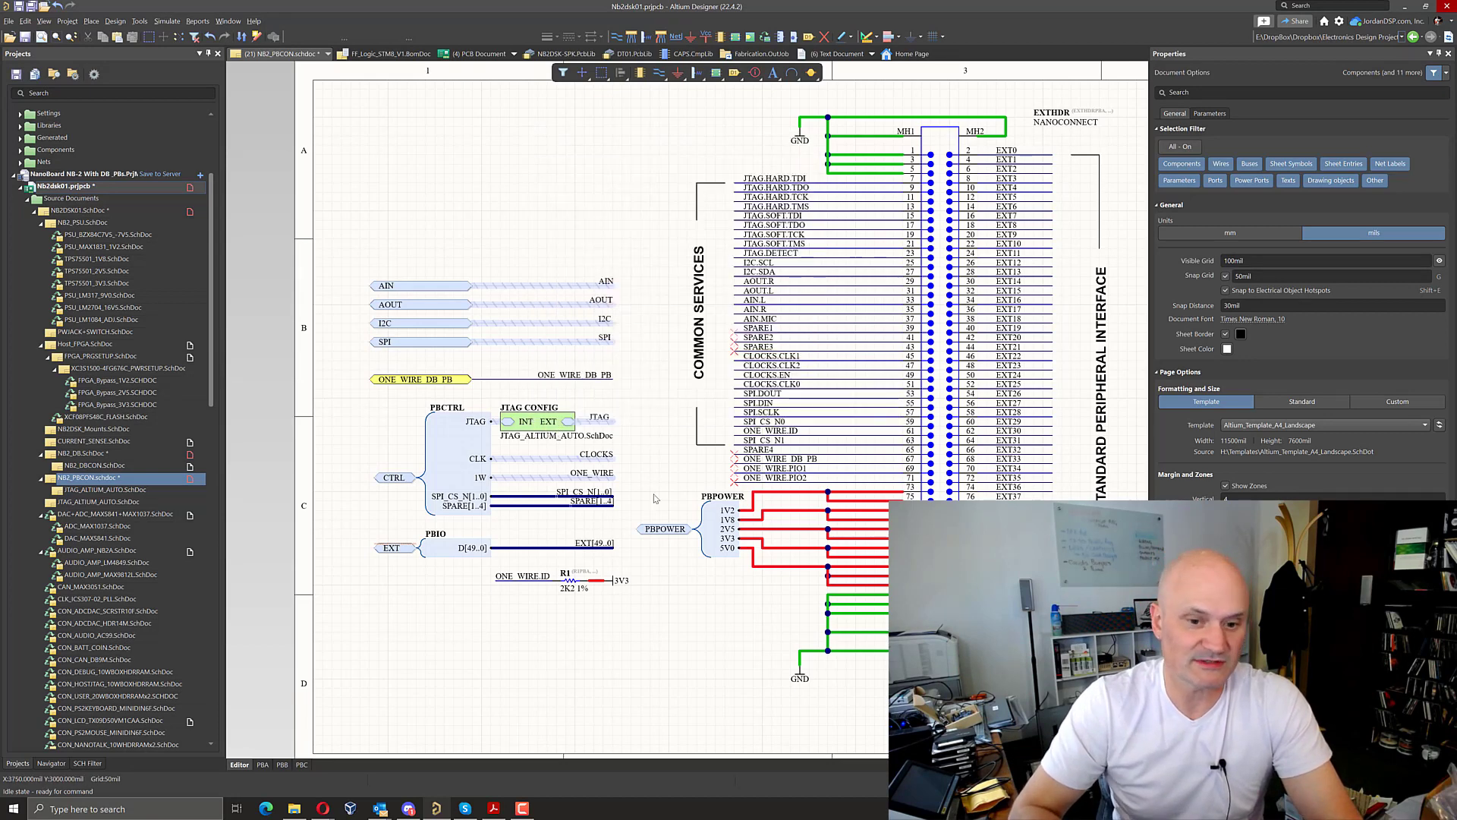
pyautogui.click(538, 428)
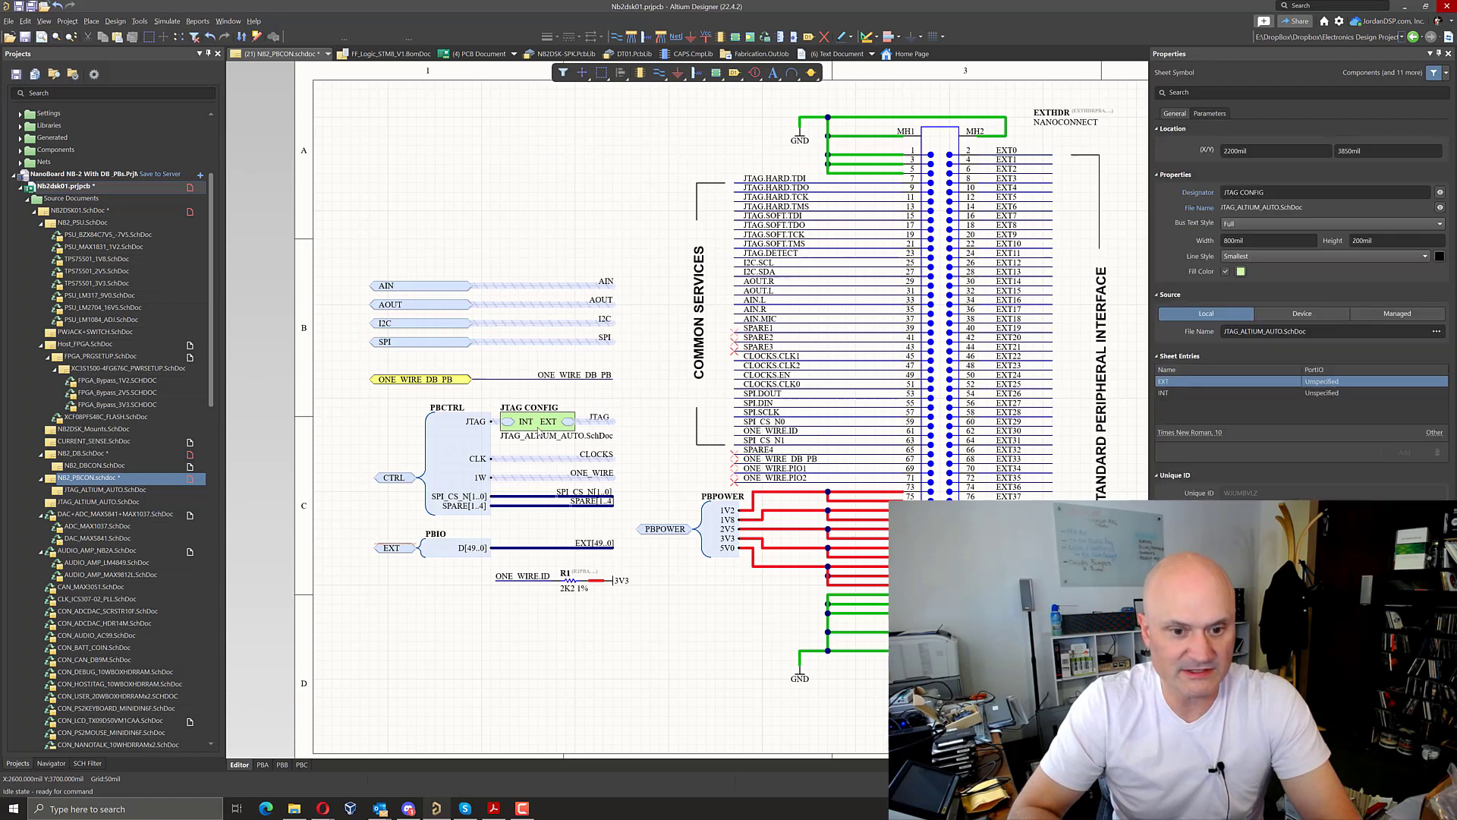
pyautogui.keyDown('ctrl'); pyautogui.doubleClick(538, 424); pyautogui.keyUp('ctrl')
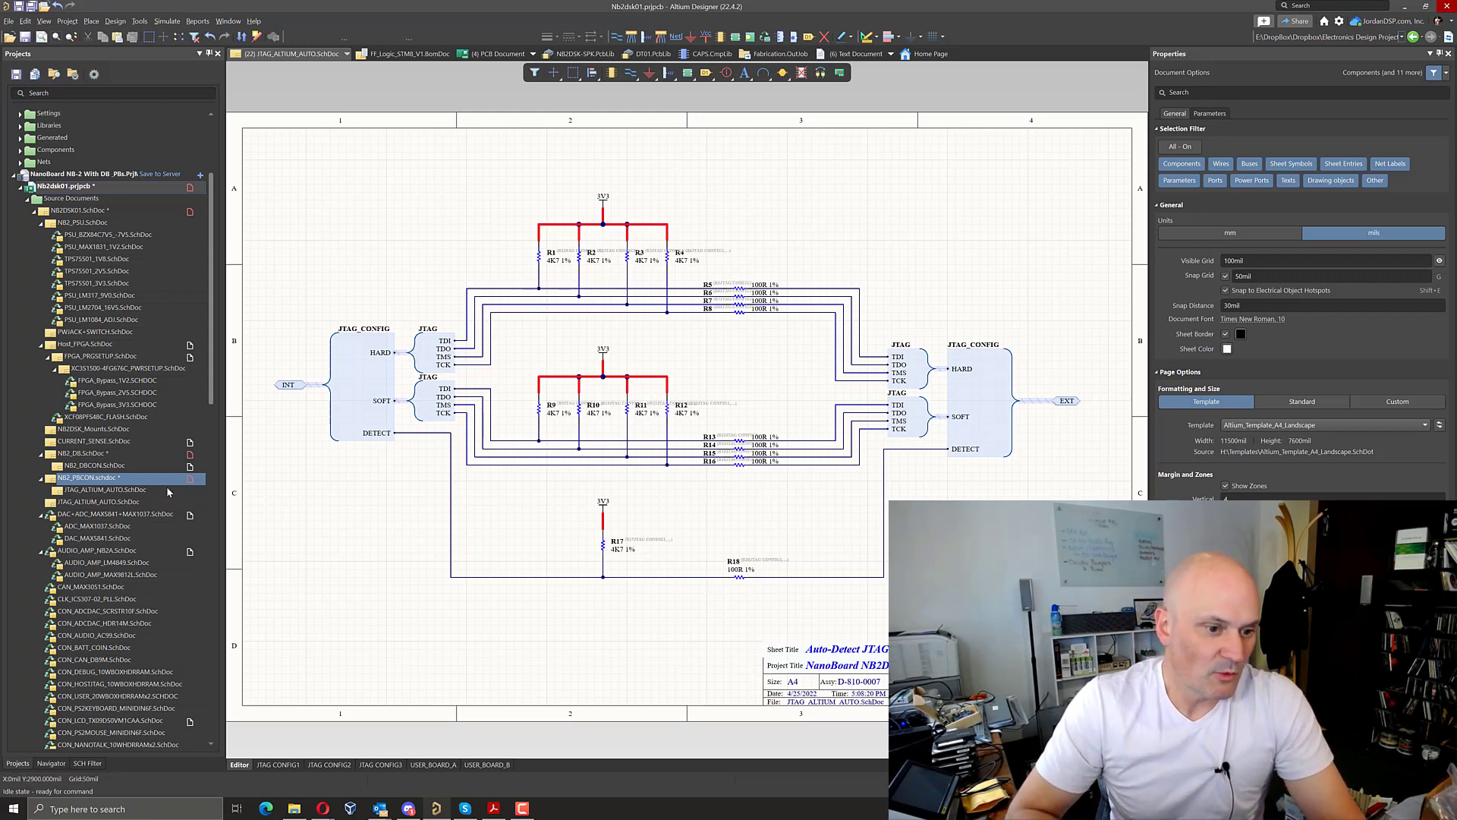
pyautogui.click(140, 488)
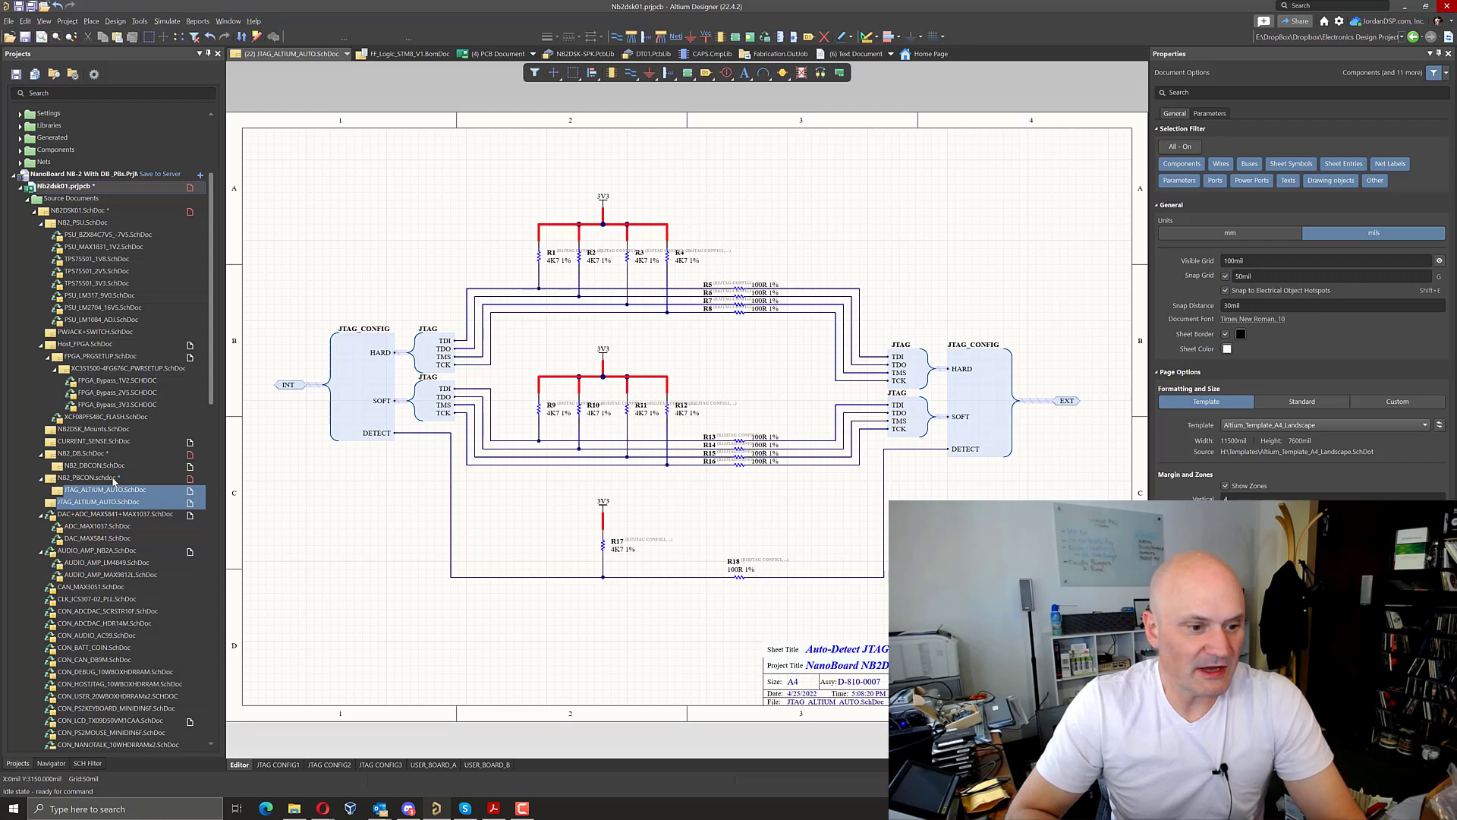
pyautogui.click(116, 477)
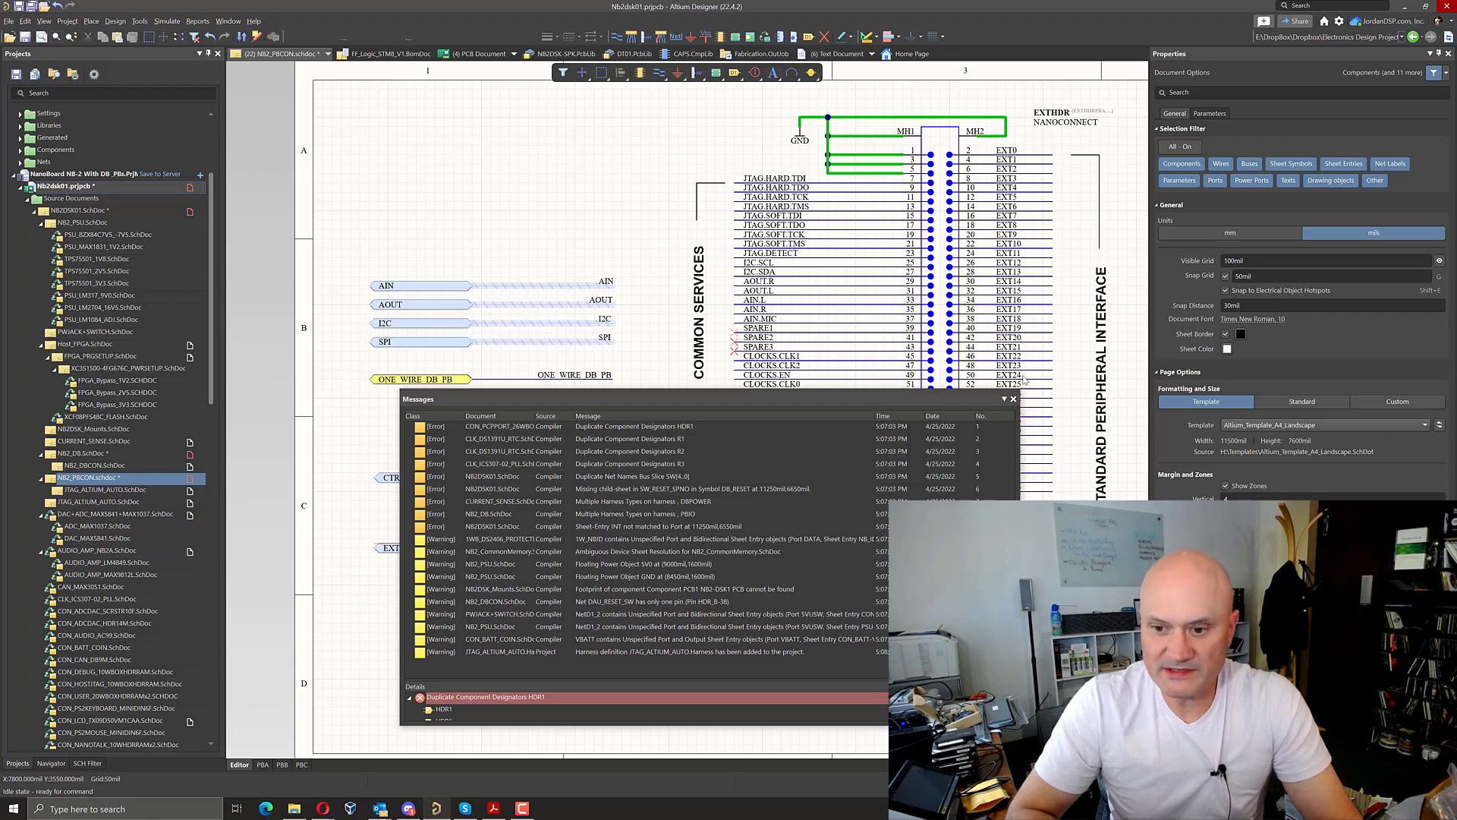
pyautogui.click(1010, 401)
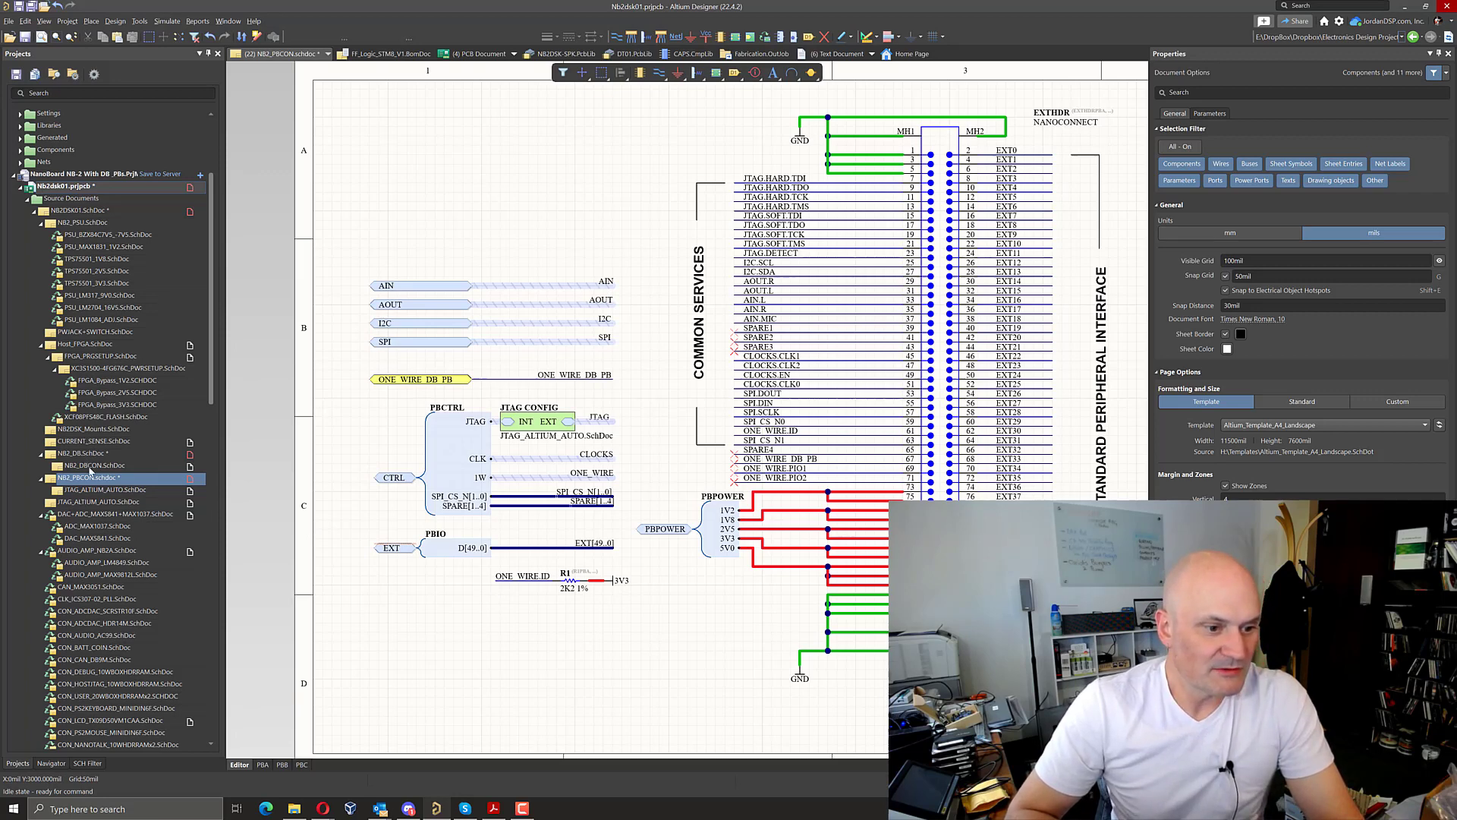
# Step: Open NB2_DBCON.SchDoc from the Projects panel, browsing the Design menu without choosing anything
pyautogui.click(92, 465)
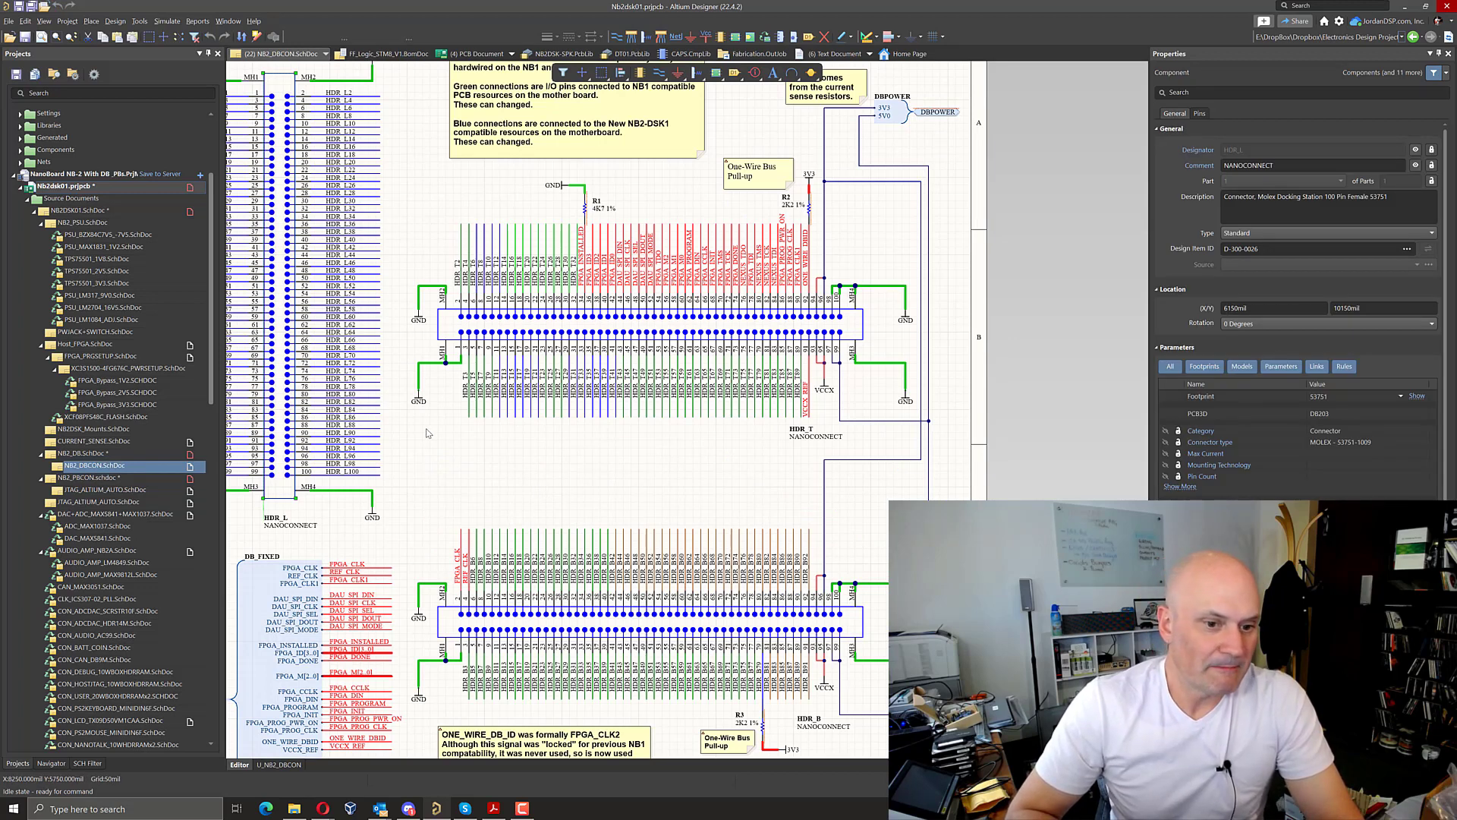
pyautogui.click(117, 22)
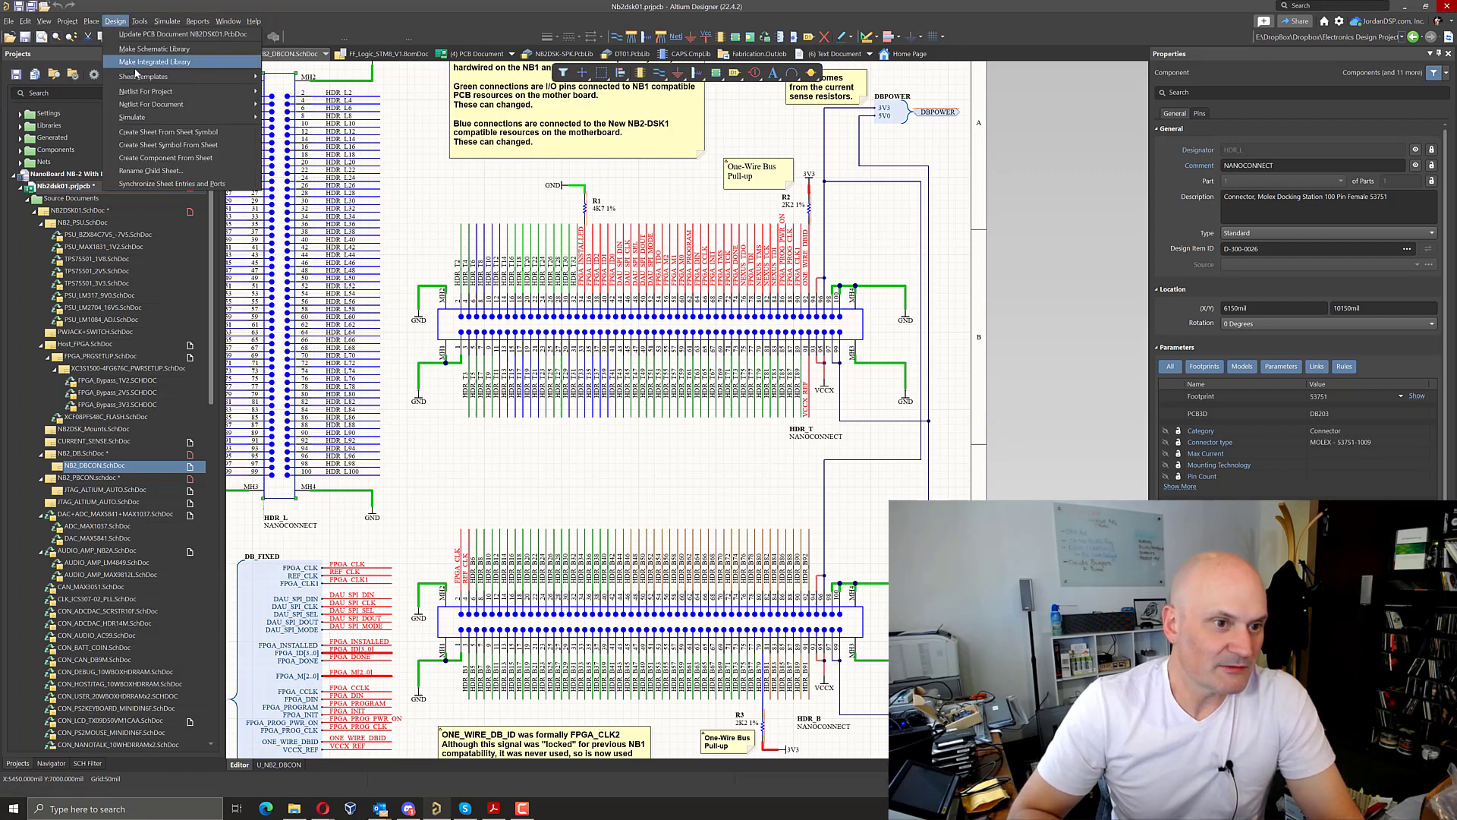
pyautogui.click(461, 466)
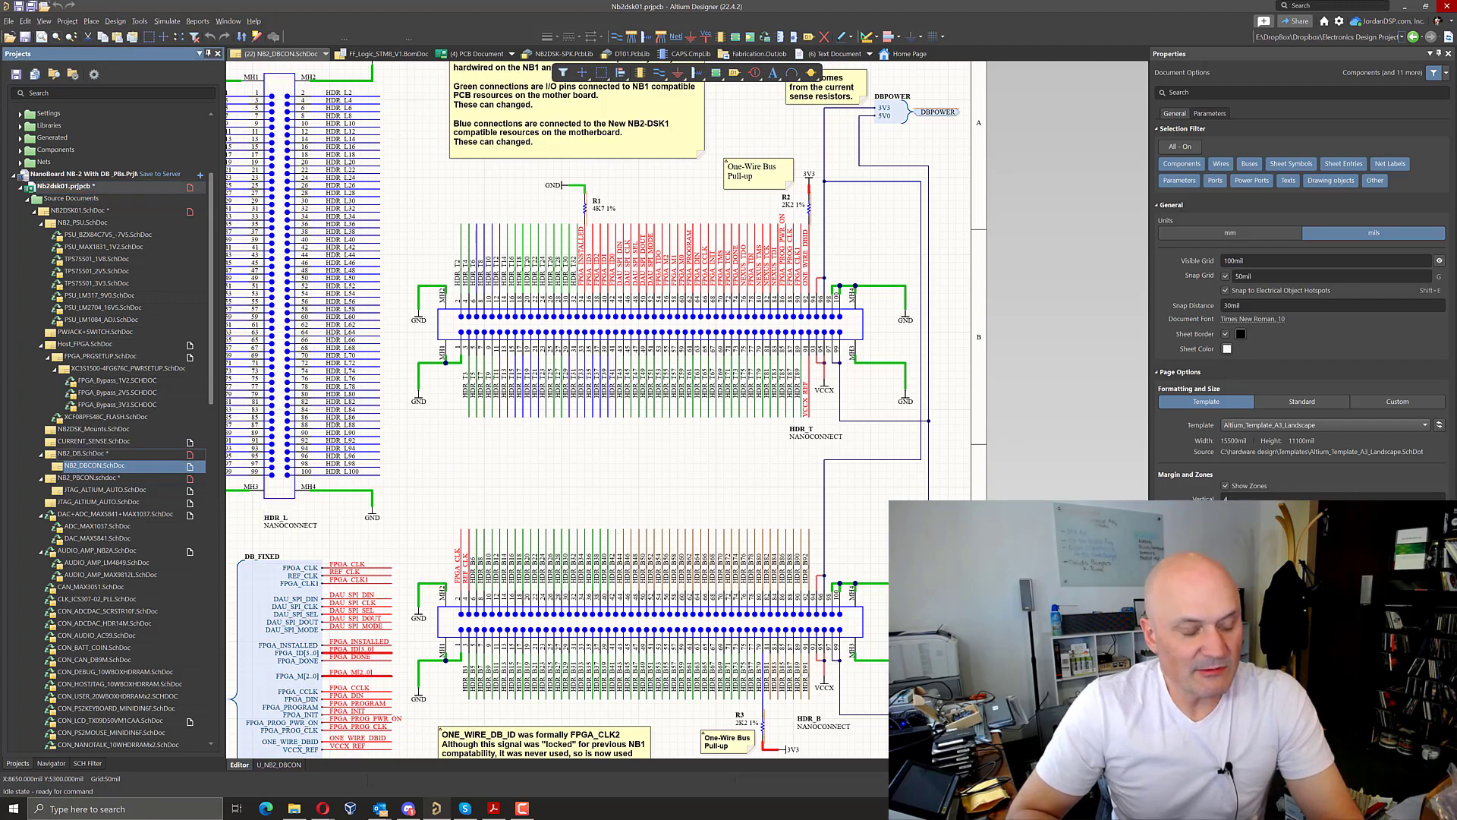
# Step: Open NB2_DB, select U_NB2_DBCON, and start Convert Selected Schematic Sheet To Device Sheet
pyautogui.keyDown('ctrl'); pyautogui.doubleClick(936, 110); pyautogui.keyUp('ctrl')
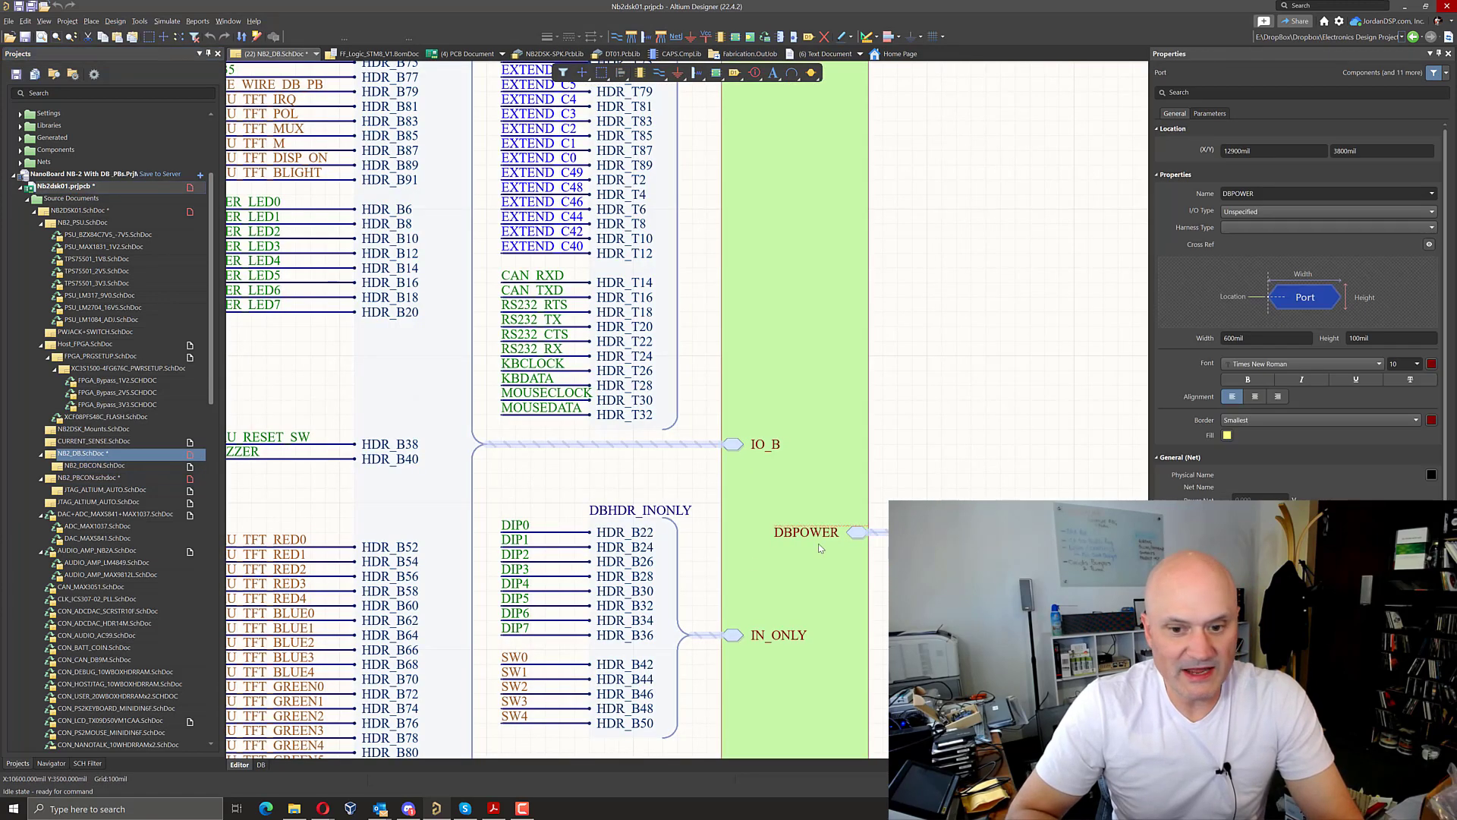
pyautogui.keyDown('ctrl'); pyautogui.scroll(-1, 896, 464); pyautogui.keyUp('ctrl')
pyautogui.keyDown('ctrl'); pyautogui.scroll(-1, 895, 463); pyautogui.keyUp('ctrl')
pyautogui.keyDown('ctrl'); pyautogui.scroll(-1, 896, 463); pyautogui.keyUp('ctrl')
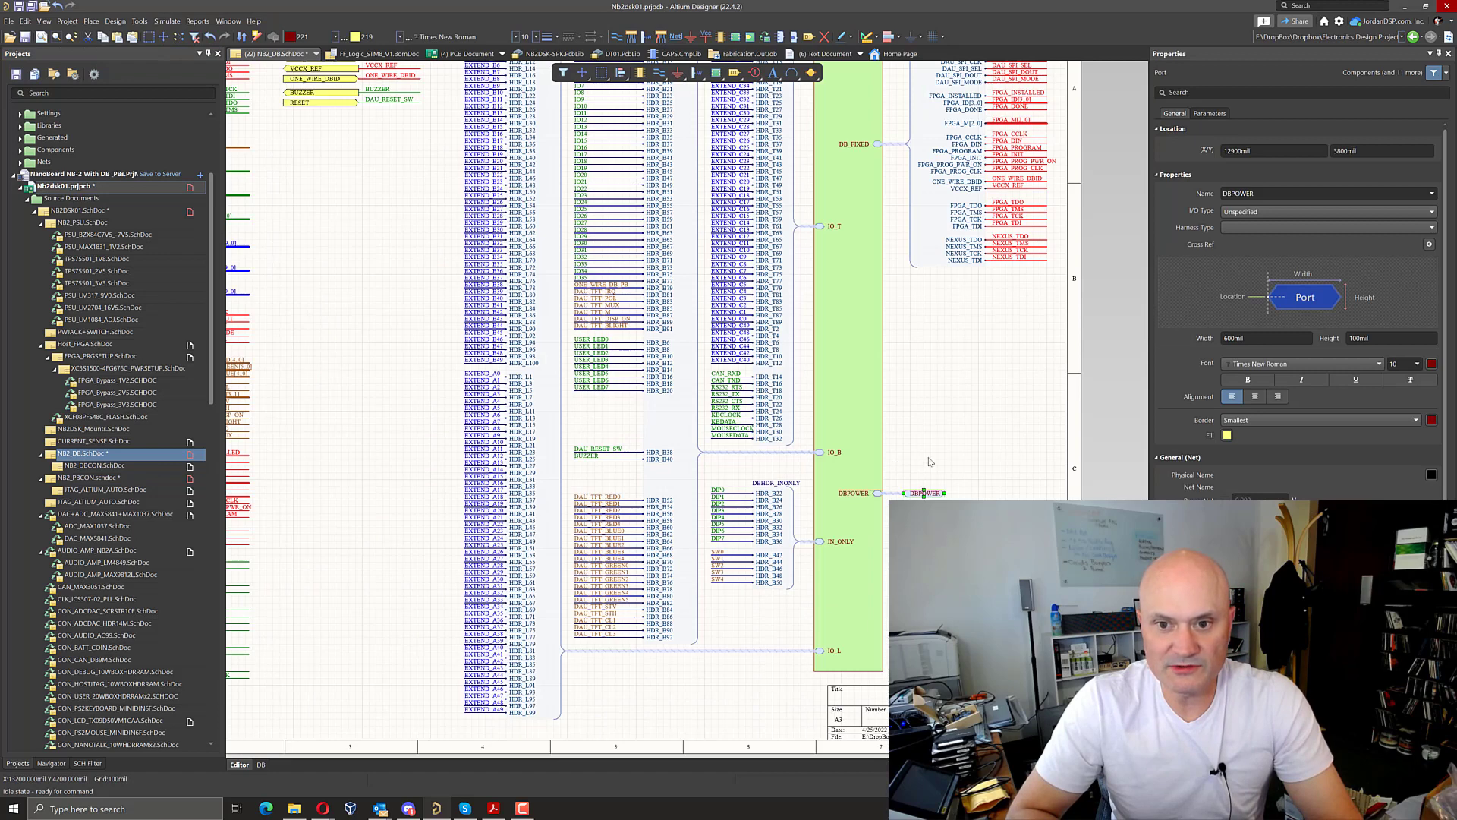
pyautogui.scroll(1, 925, 410)
pyautogui.scroll(1, 925, 410)
pyautogui.scroll(1, 925, 412)
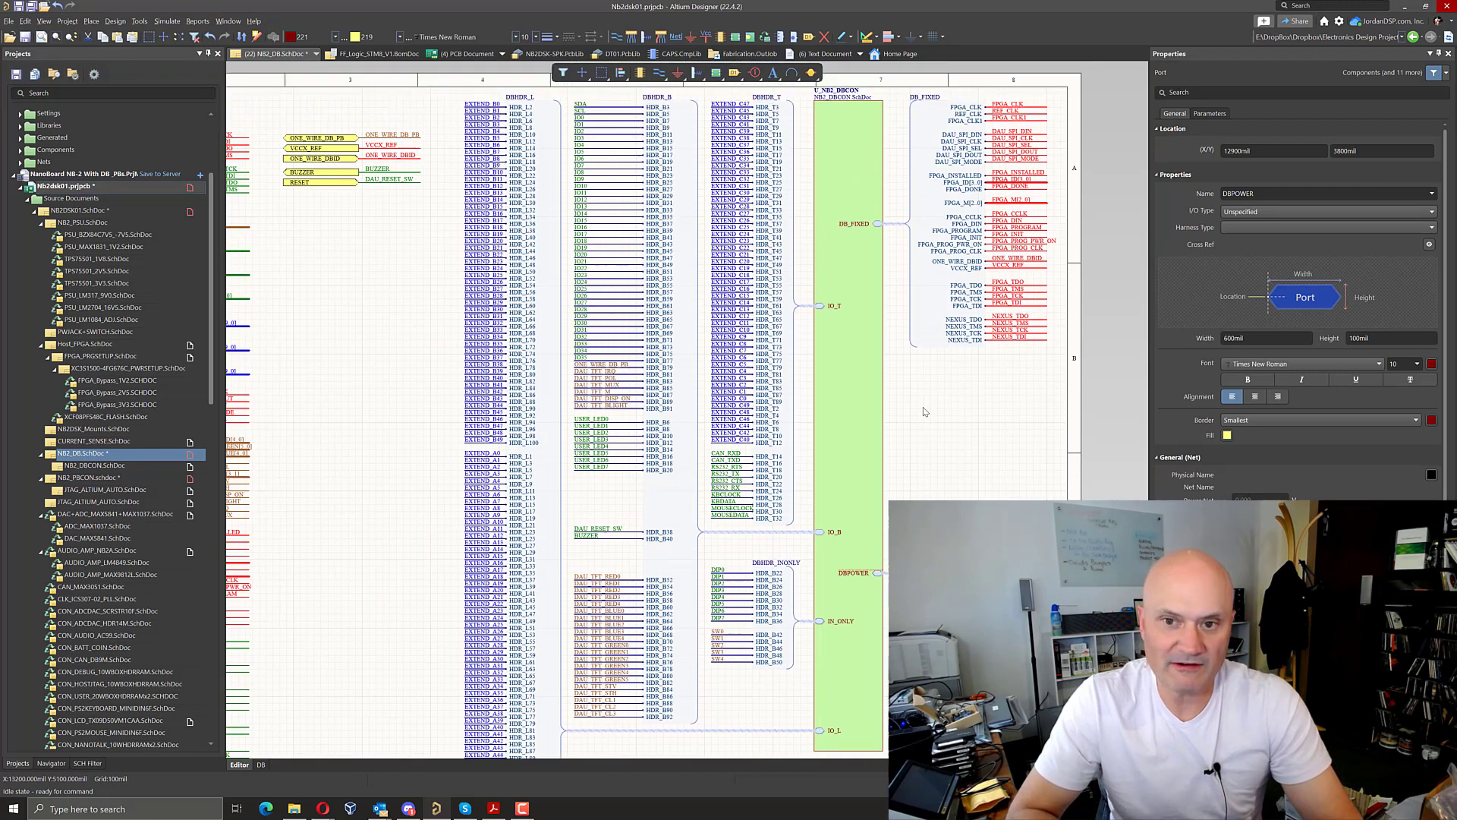
pyautogui.click(835, 446)
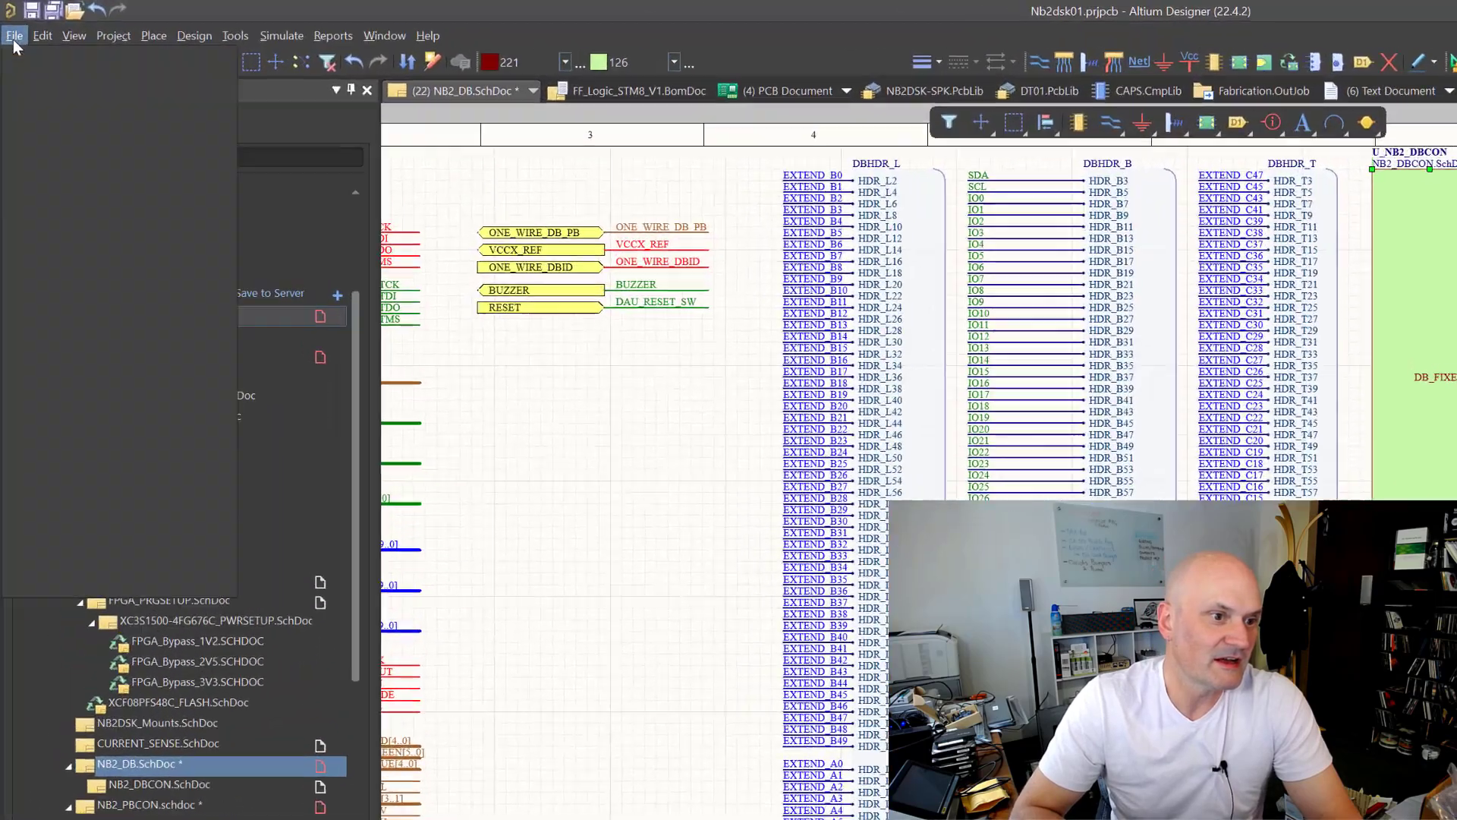
pyautogui.click(11, 20)
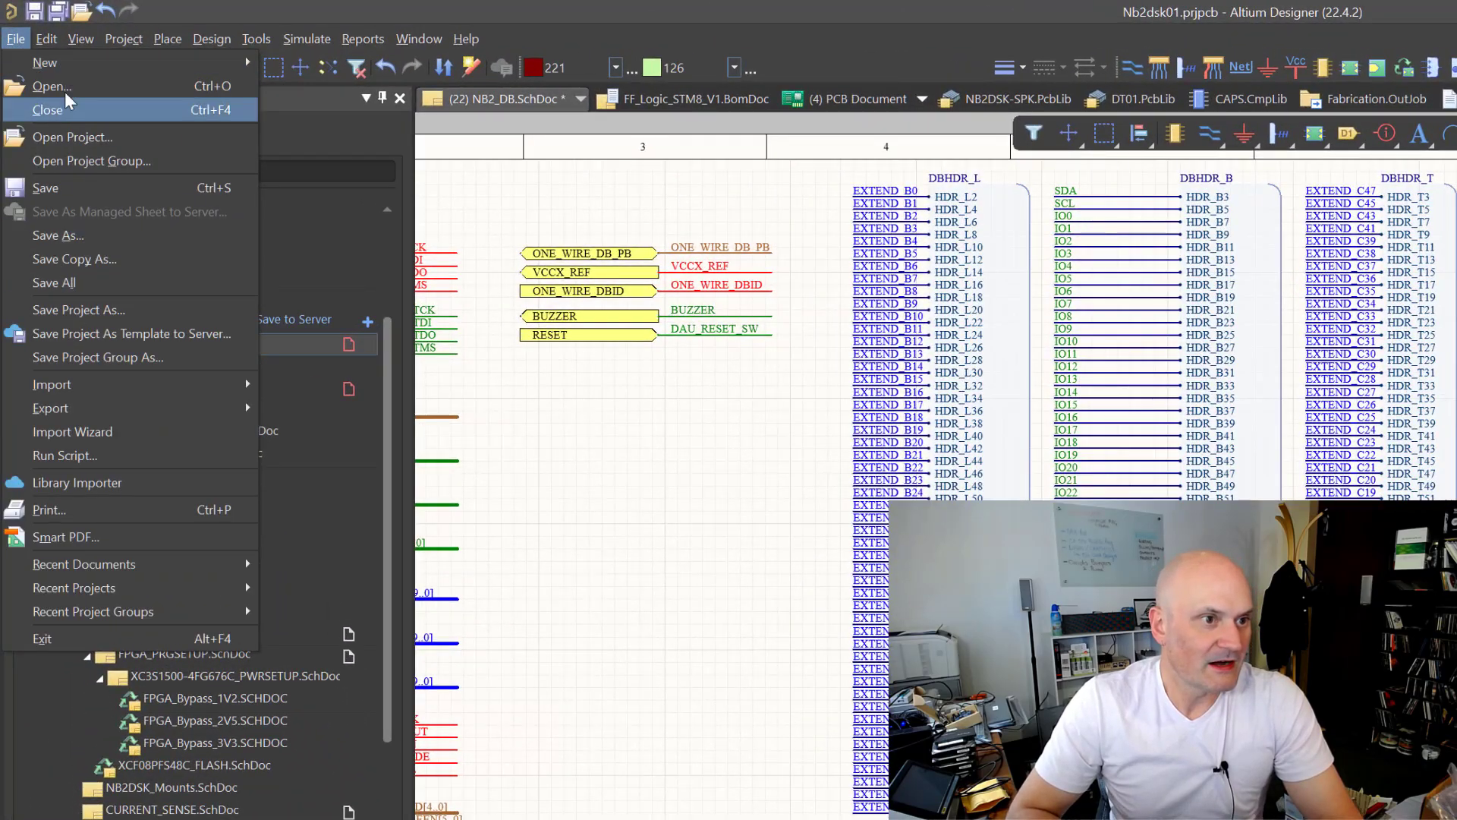
pyautogui.click(47, 41)
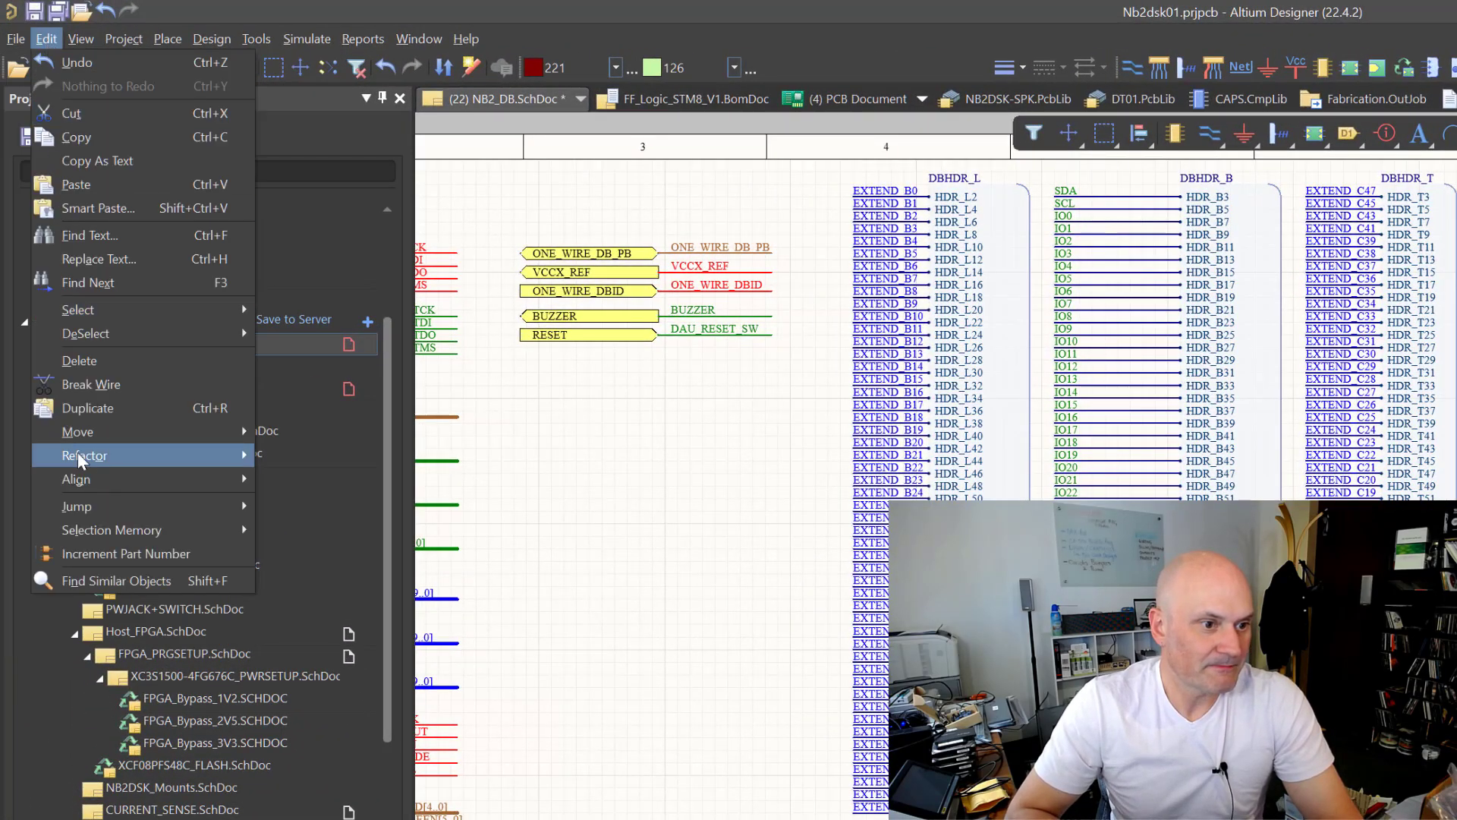
pyautogui.moveTo(84, 456)
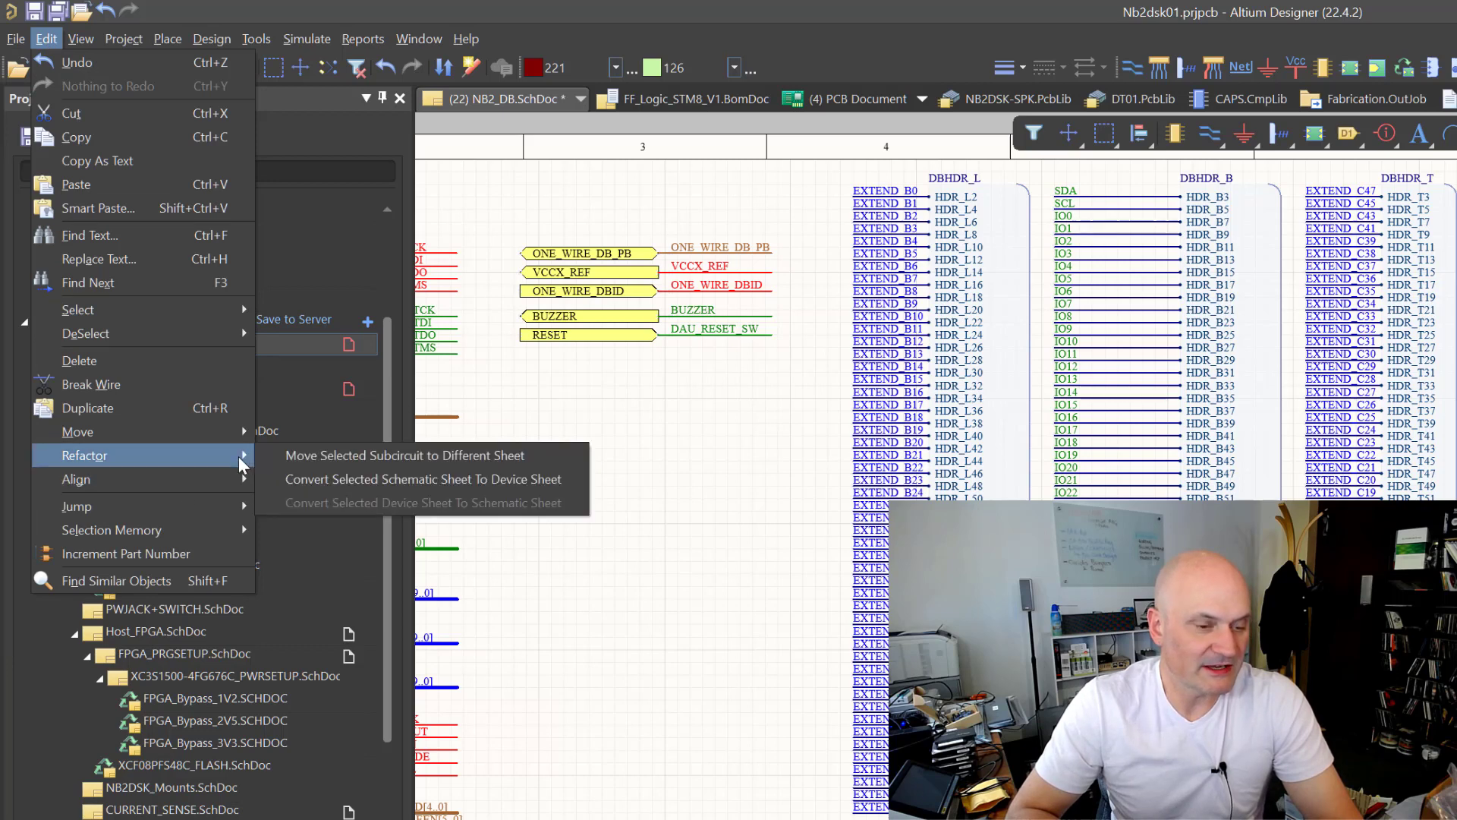
pyautogui.click(416, 478)
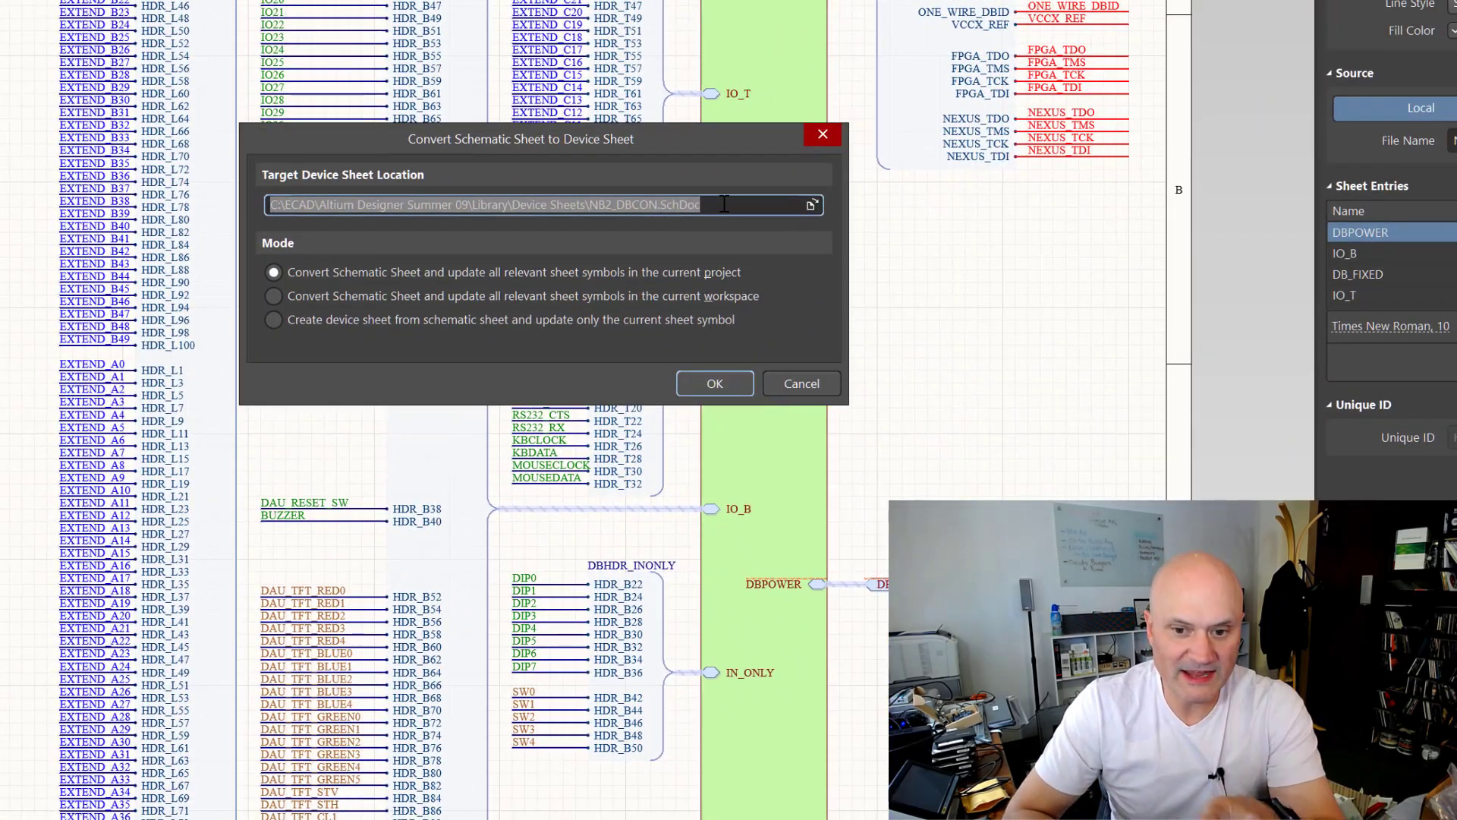
# Step: Inspect the Library\Device Sheets folder portion of the target path
pyautogui.click(725, 204)
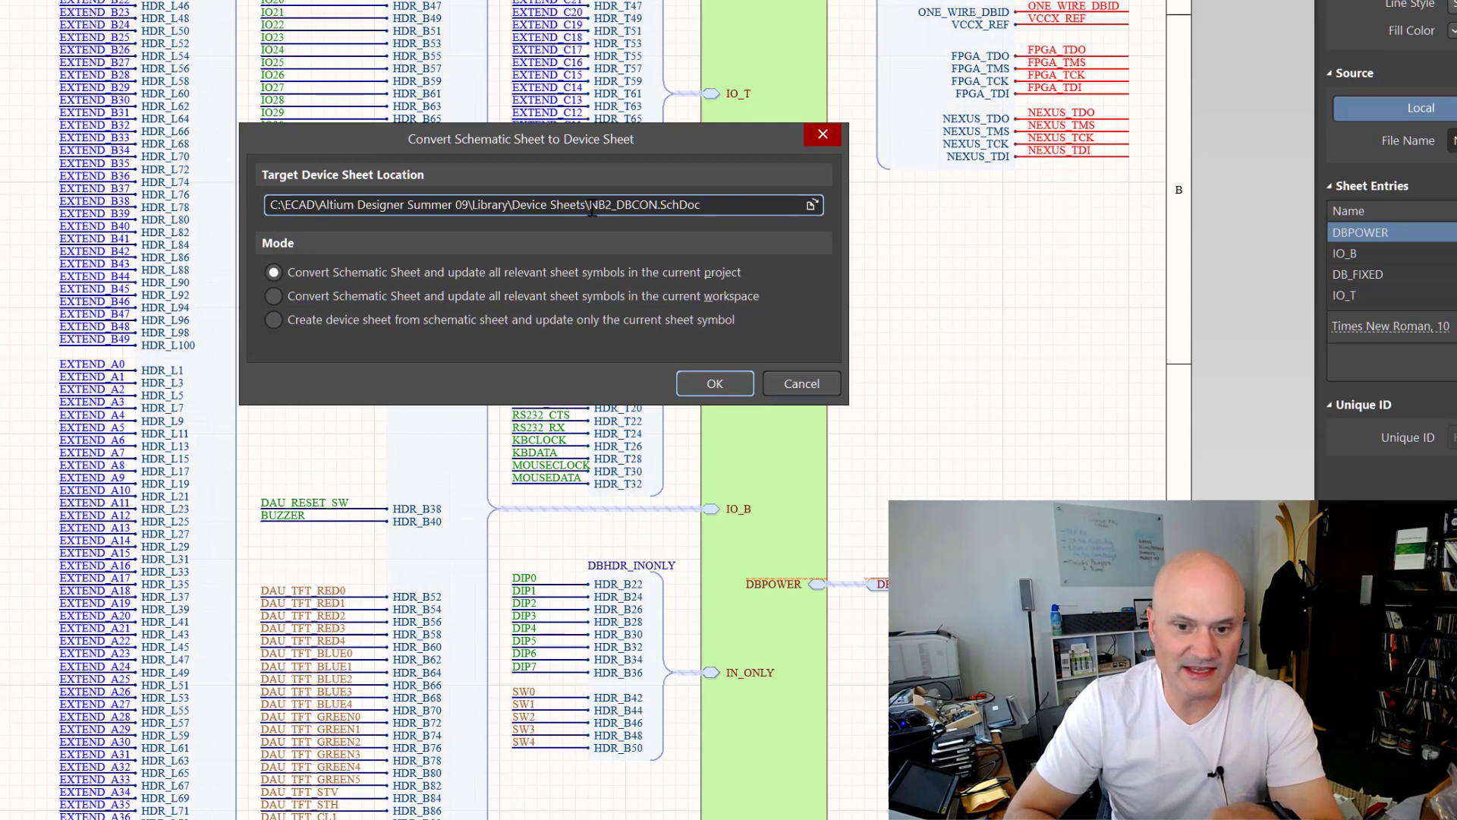
pyautogui.moveTo(551, 202); pyautogui.dragTo(513, 201)
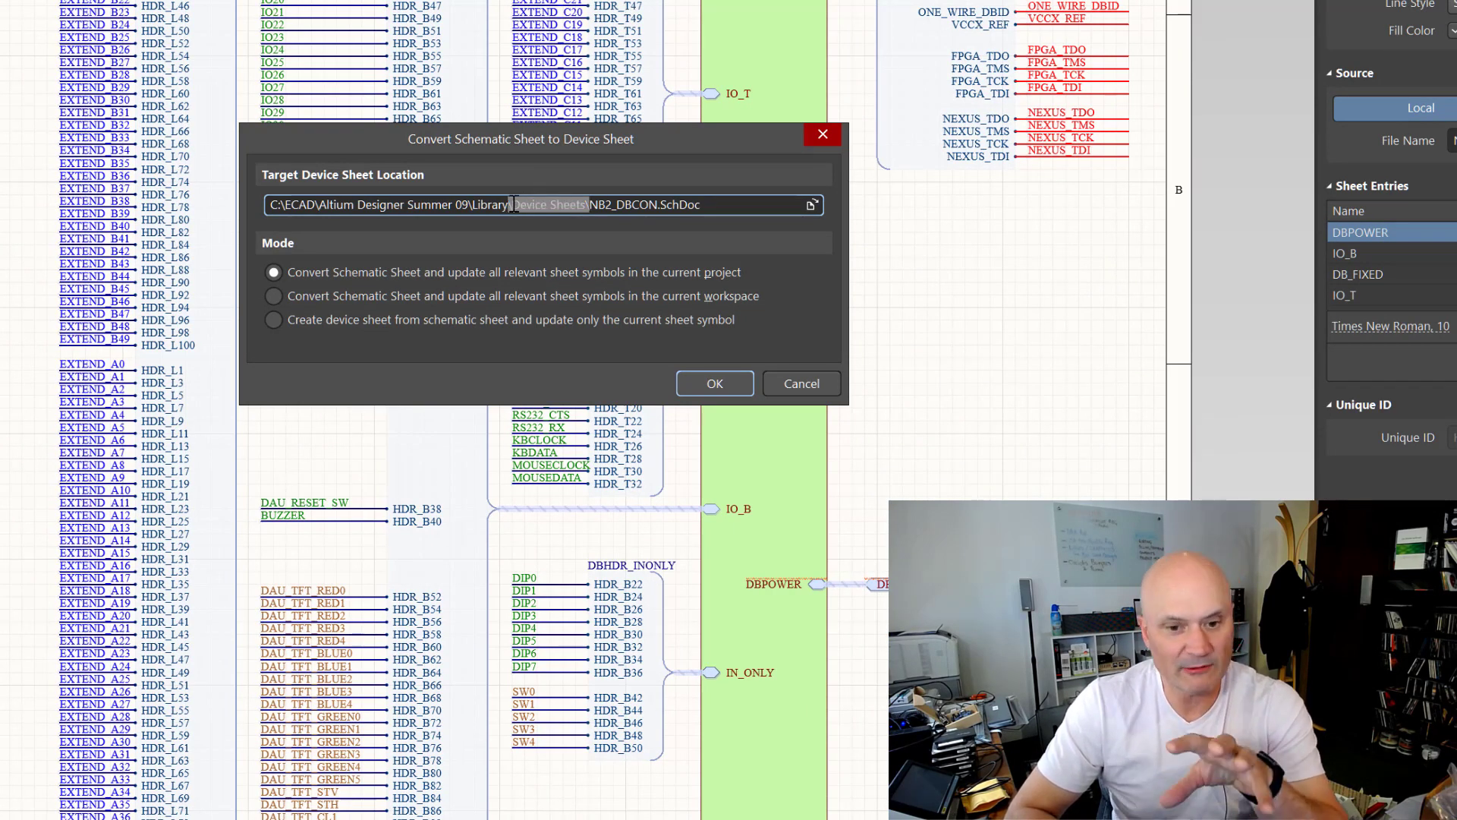
pyautogui.moveTo(512, 201); pyautogui.dragTo(509, 202)
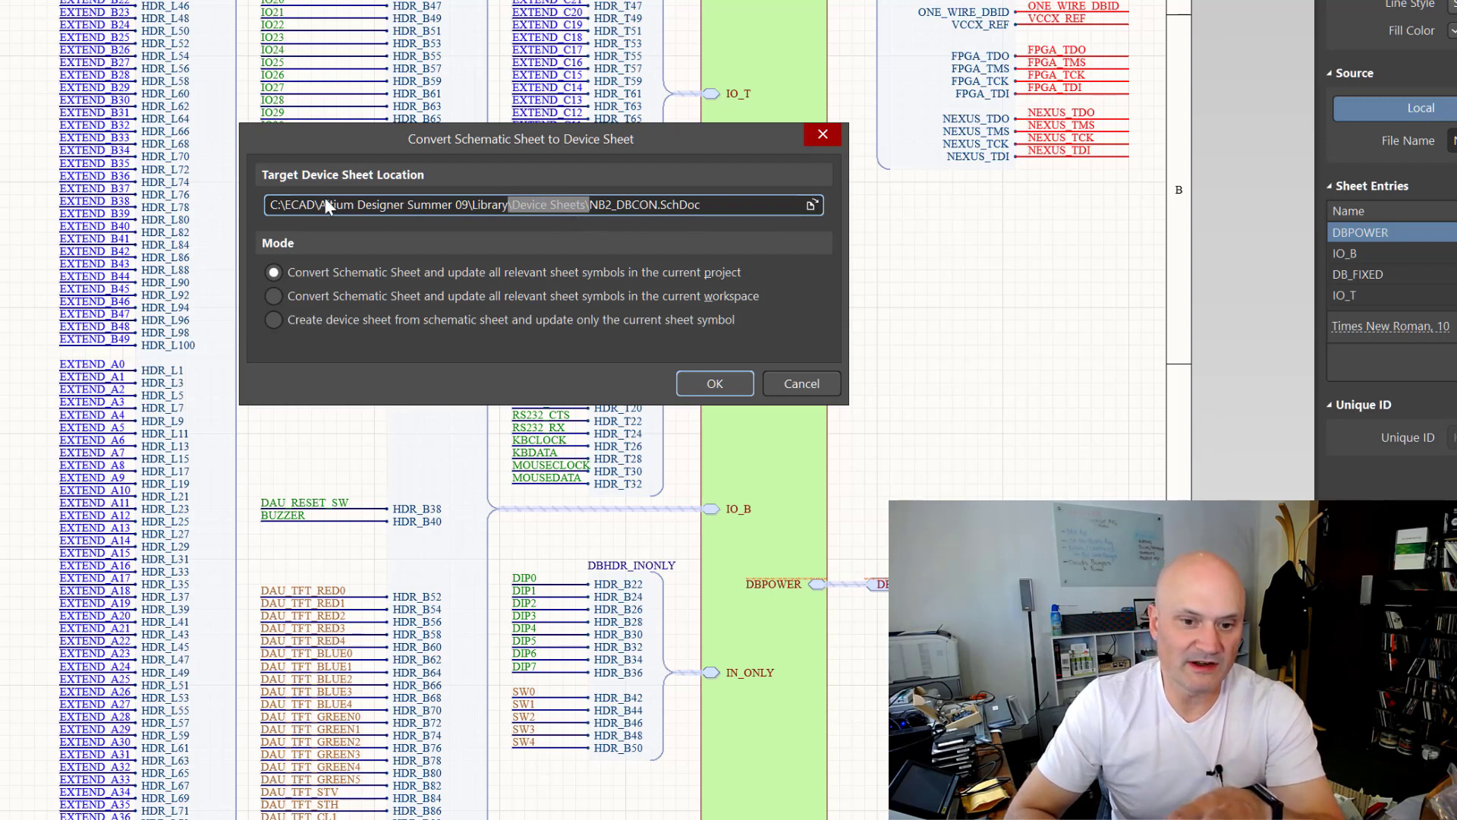
pyautogui.moveTo(337, 202); pyautogui.dragTo(515, 202)
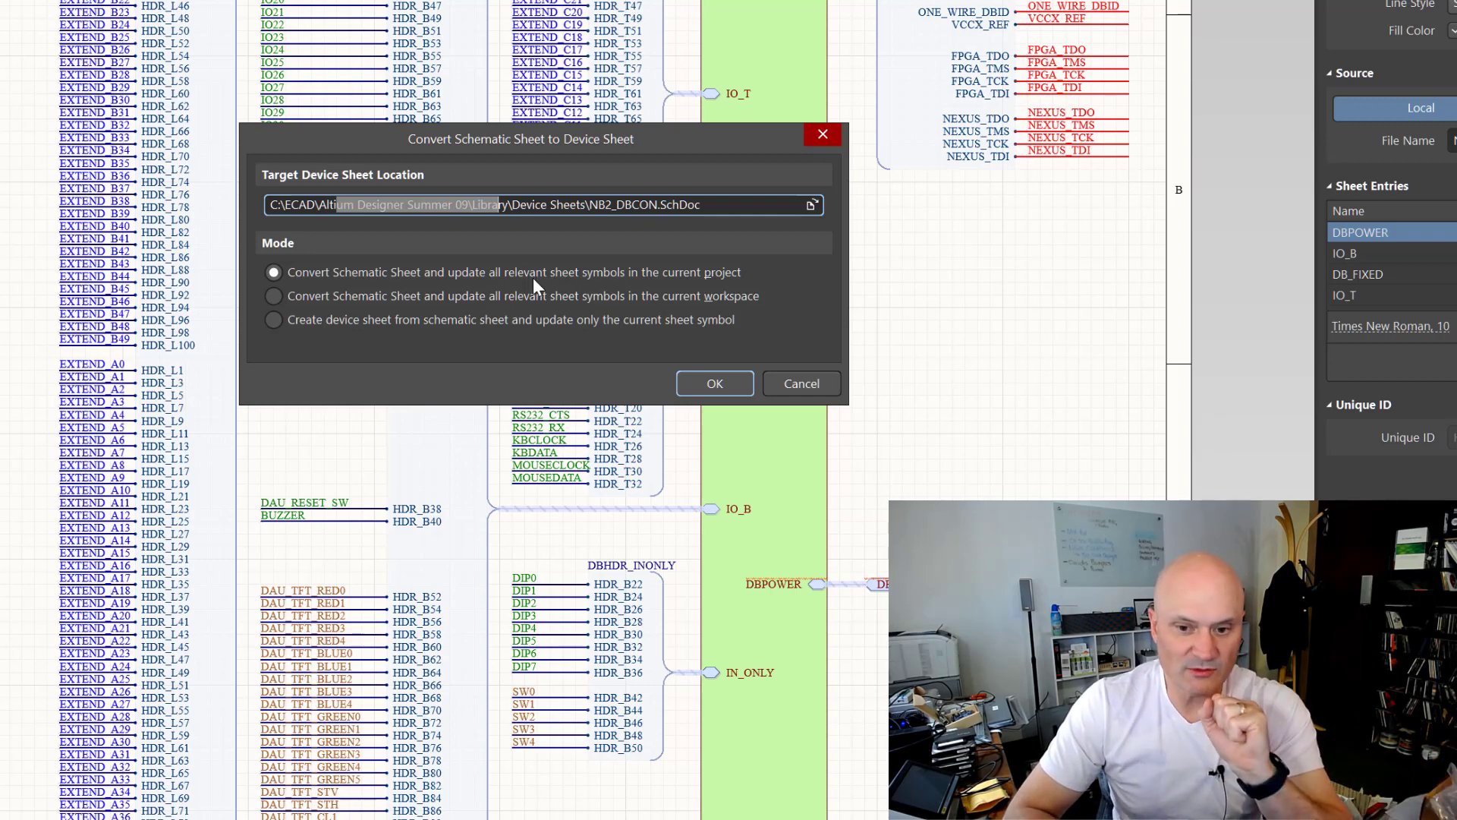
# Step: Try each update mode, return to current project, then cancel the conversion
pyautogui.click(537, 293)
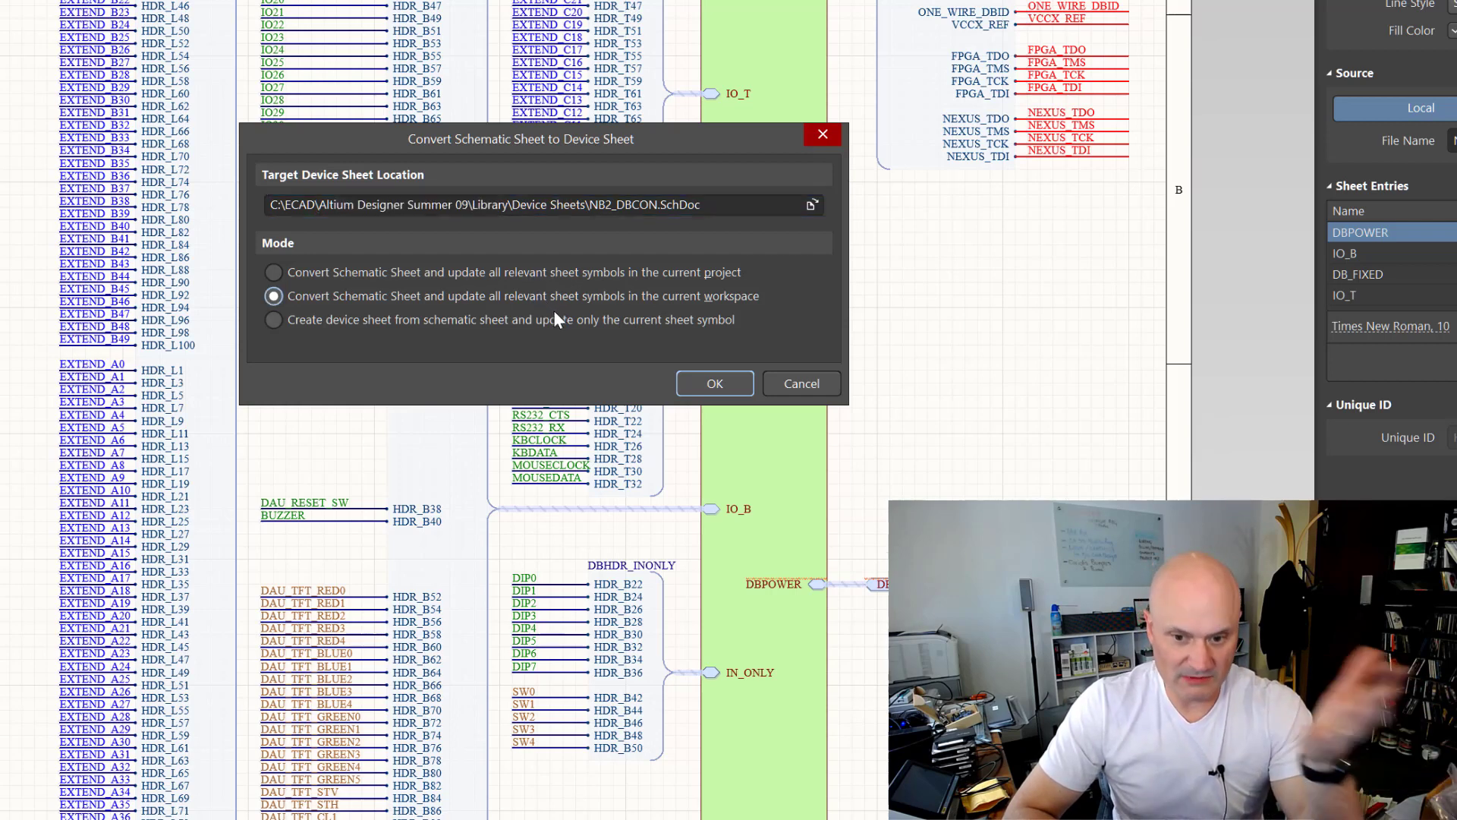
pyautogui.click(547, 319)
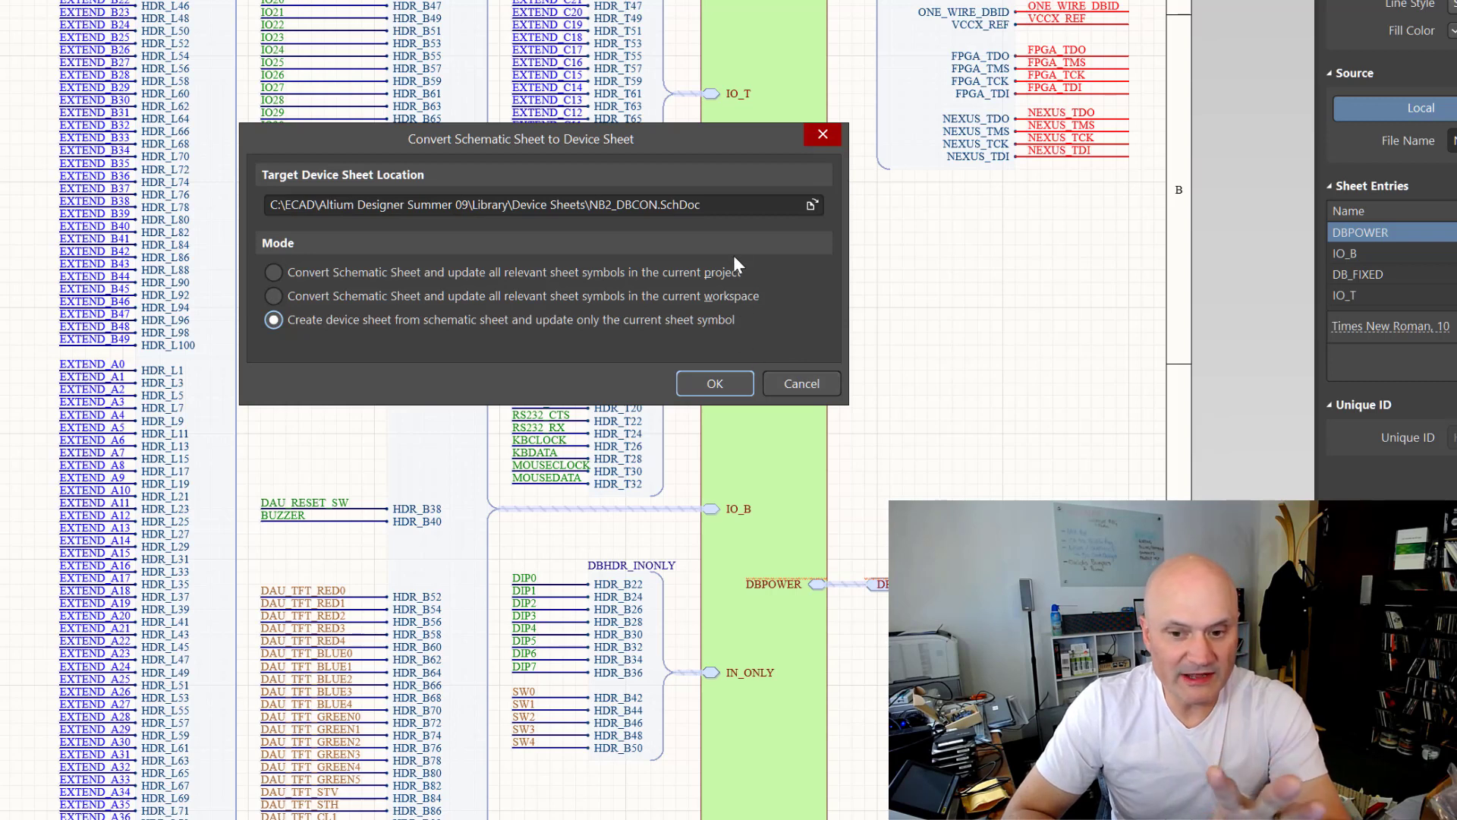
pyautogui.click(720, 271)
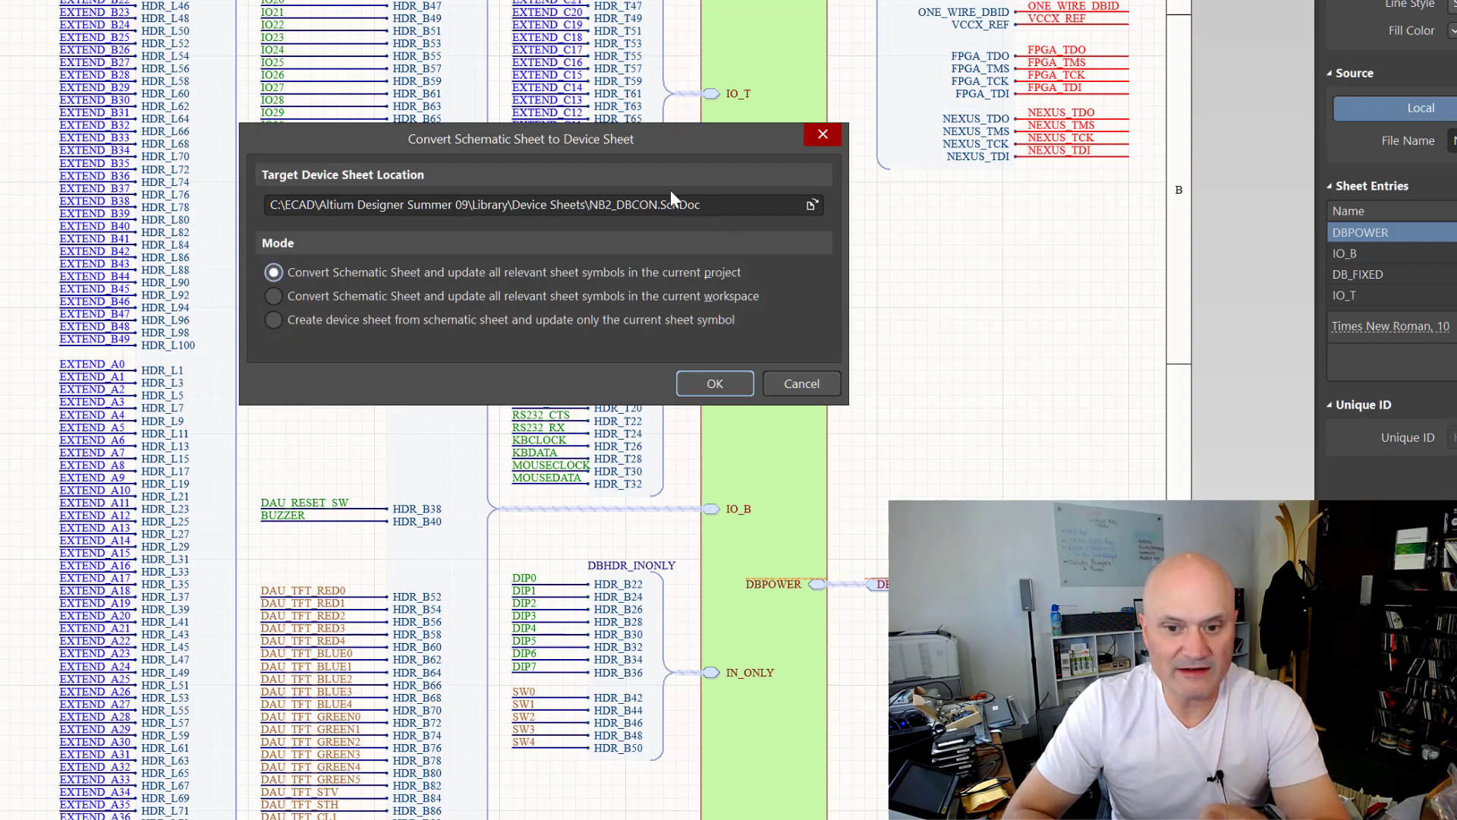
pyautogui.click(797, 384)
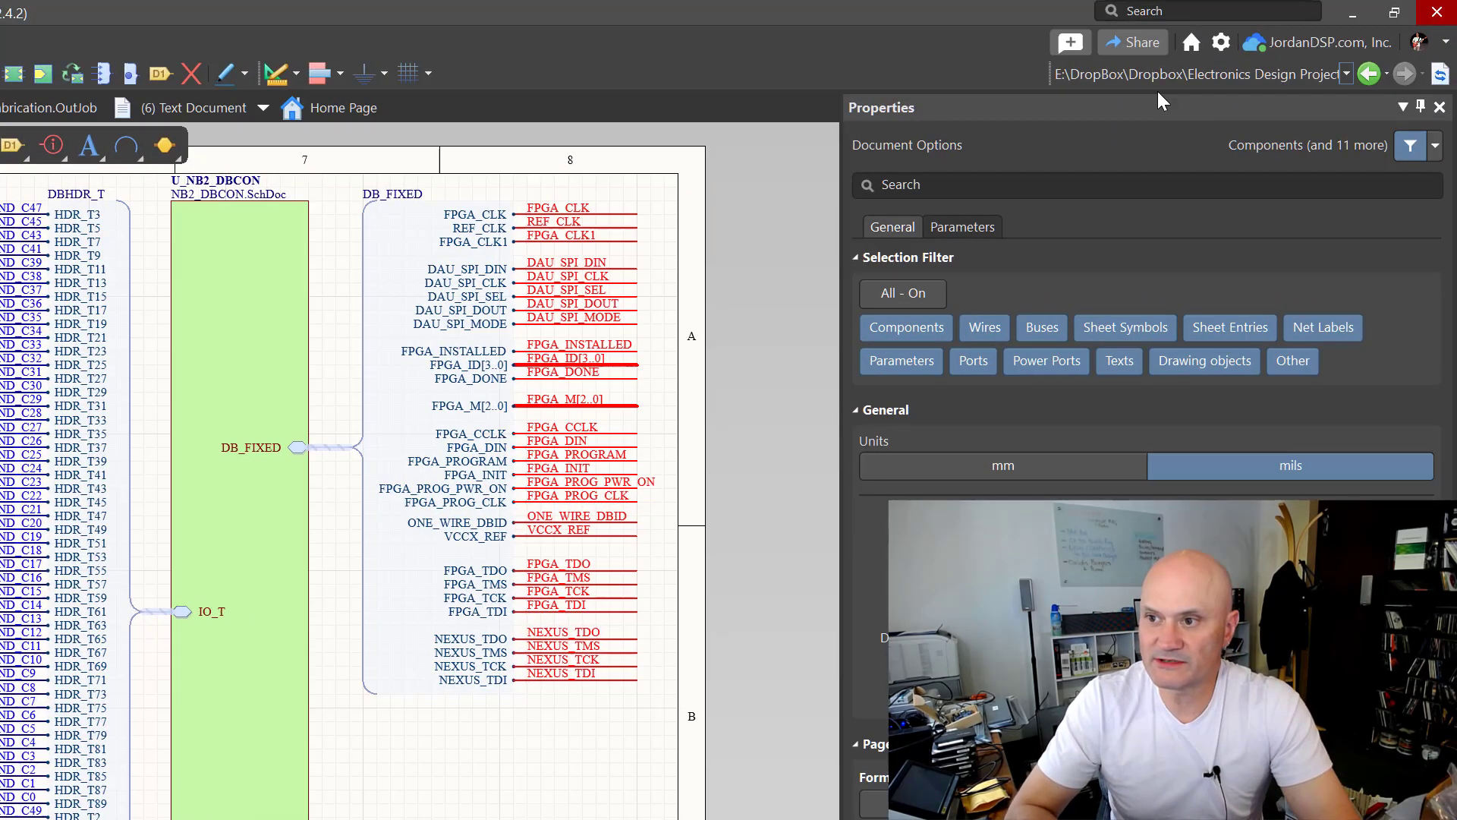
# Step: Open Preferences from the gear icon at the top right
pyautogui.click(1220, 44)
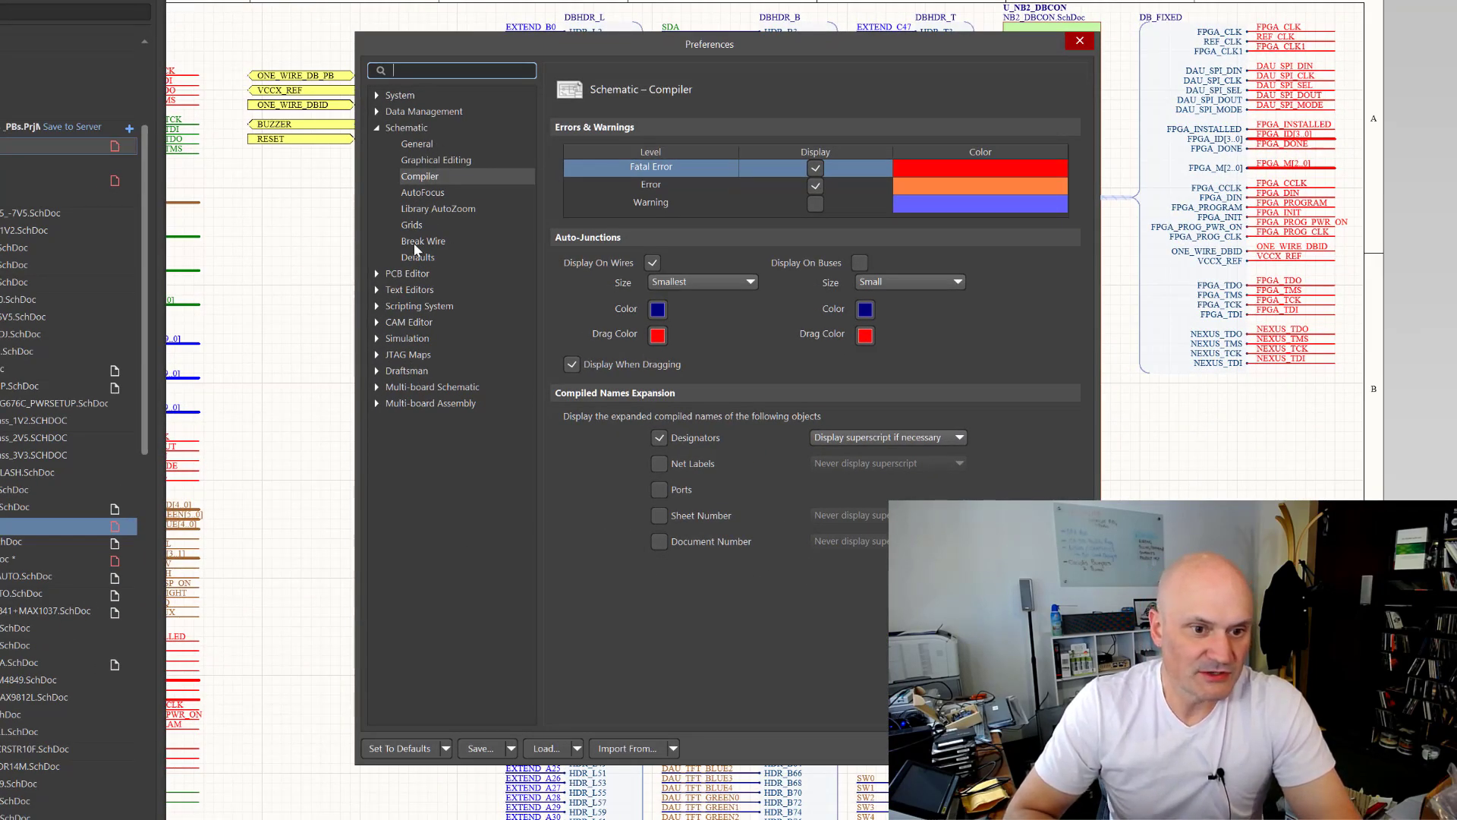
# Step: Open Data Management > Device Sheets, listing the Summer 09 Library Device Sheets folder
pyautogui.click(377, 112)
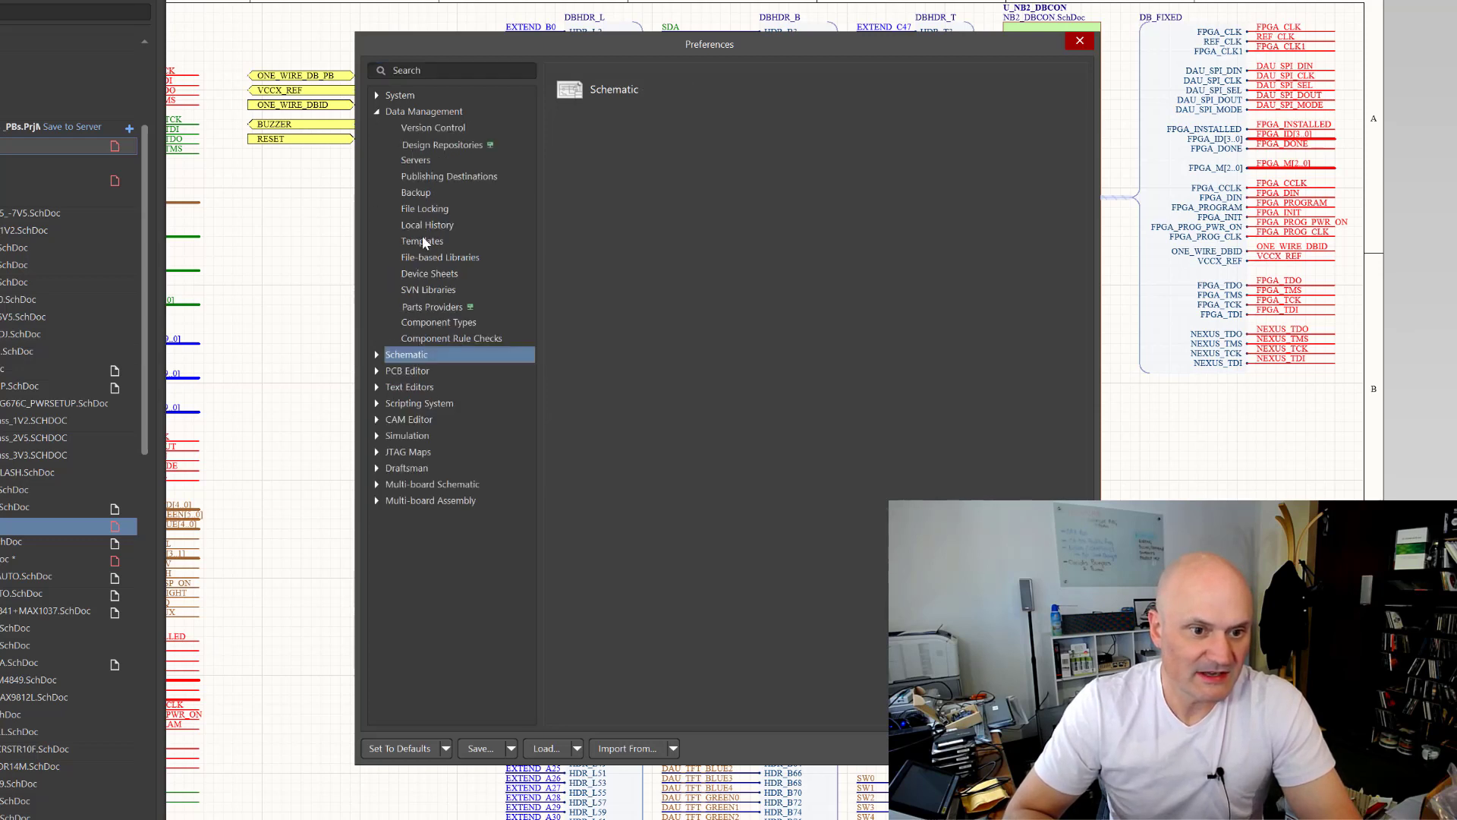
pyautogui.click(429, 274)
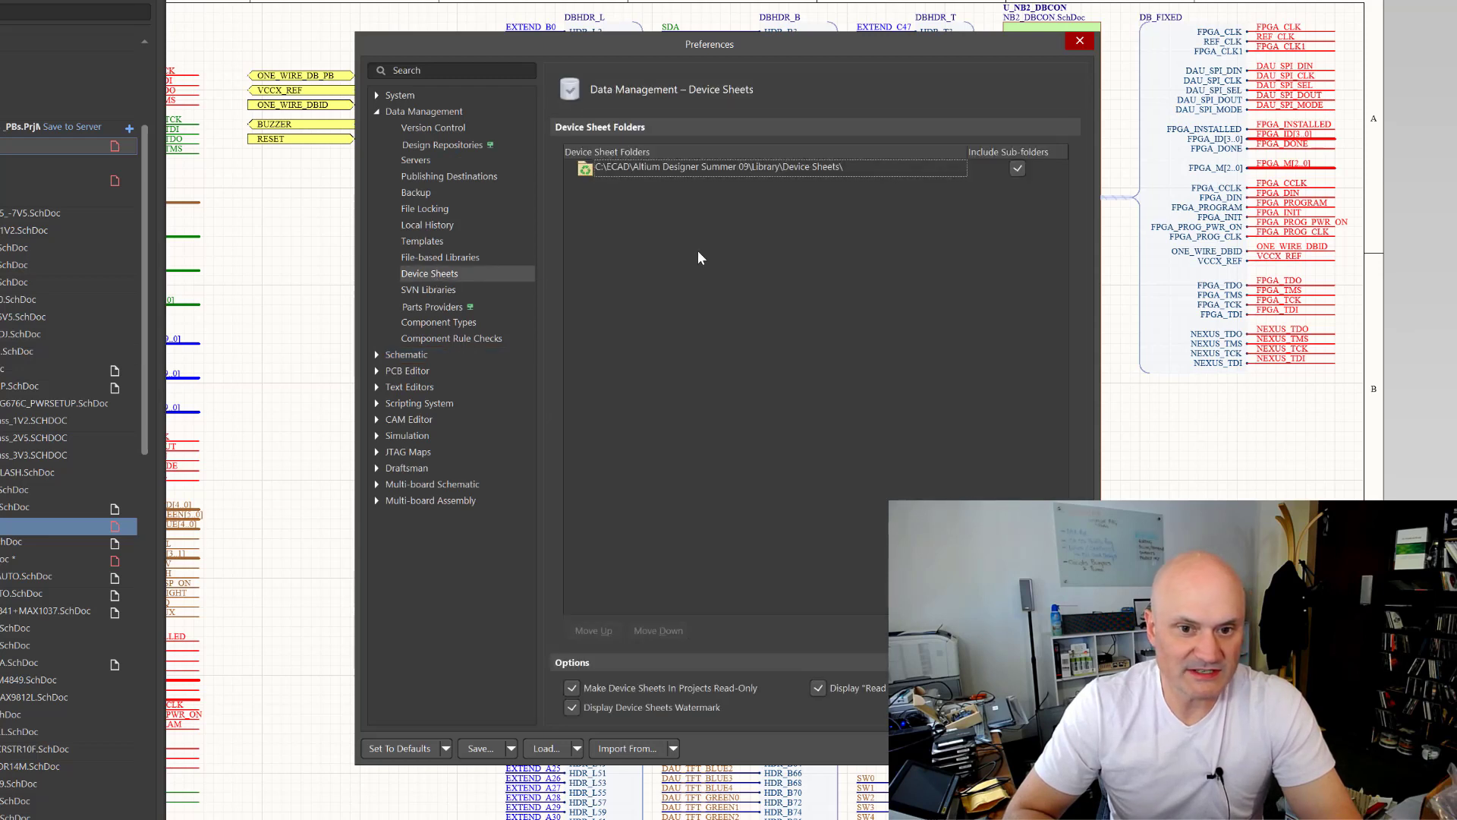